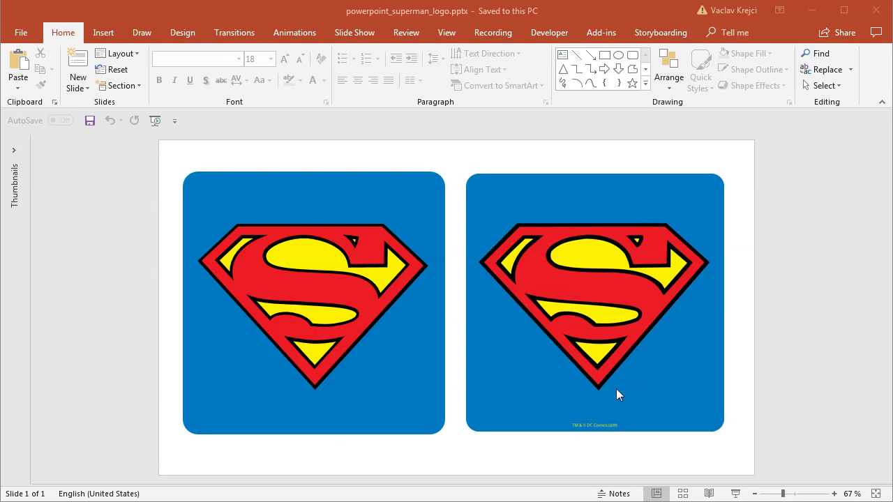
Select the original logo, rebuilt shape and background, then scroll the io9 article to the logo grid.
click(584, 320)
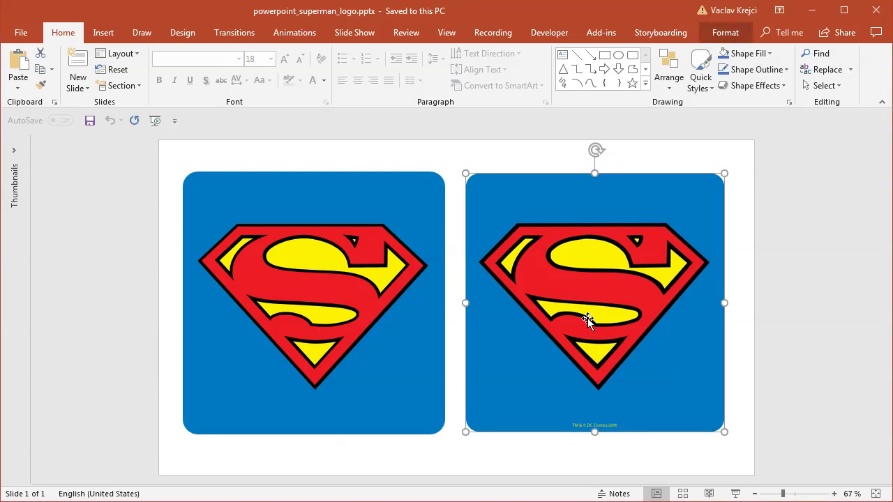
click(386, 314)
click(383, 210)
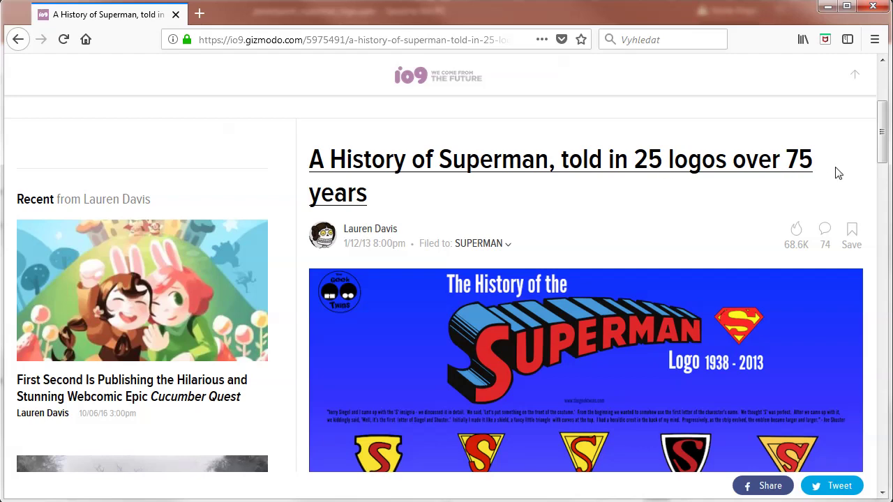
drag(882, 147, 882, 235)
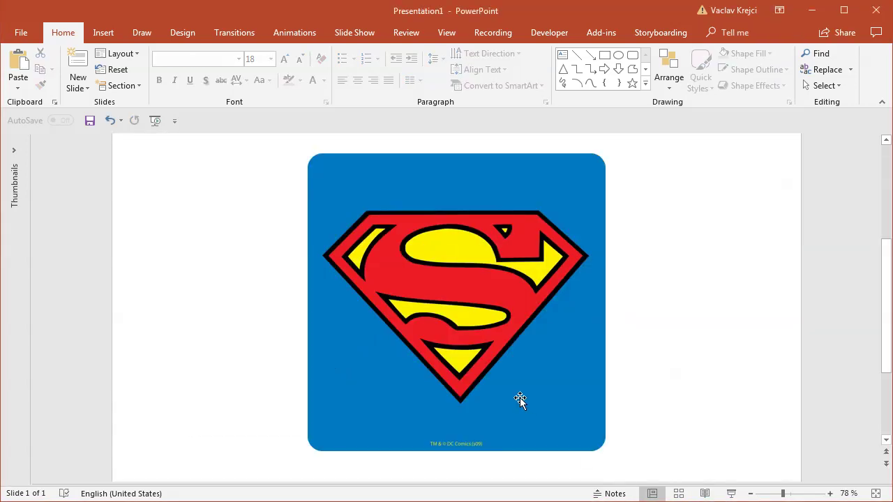
Recolor the Superman shield picture to Light Gray, Background color 2 Light.
click(448, 286)
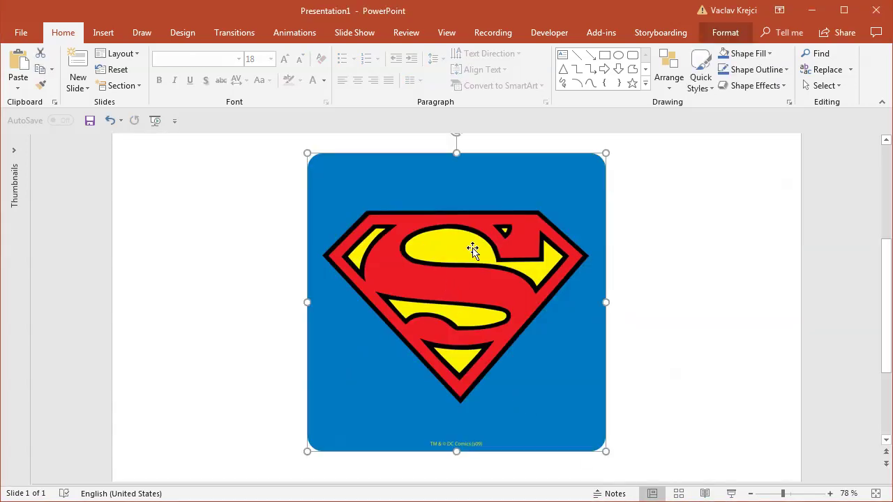
click(724, 35)
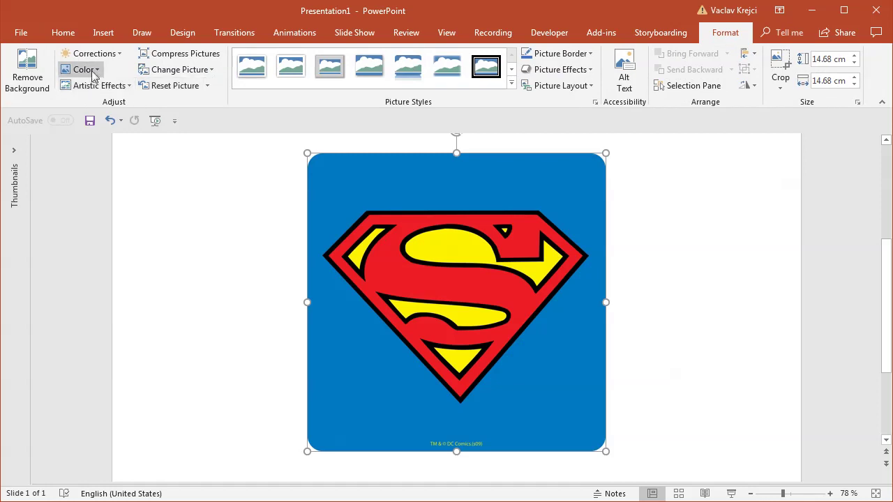
click(80, 69)
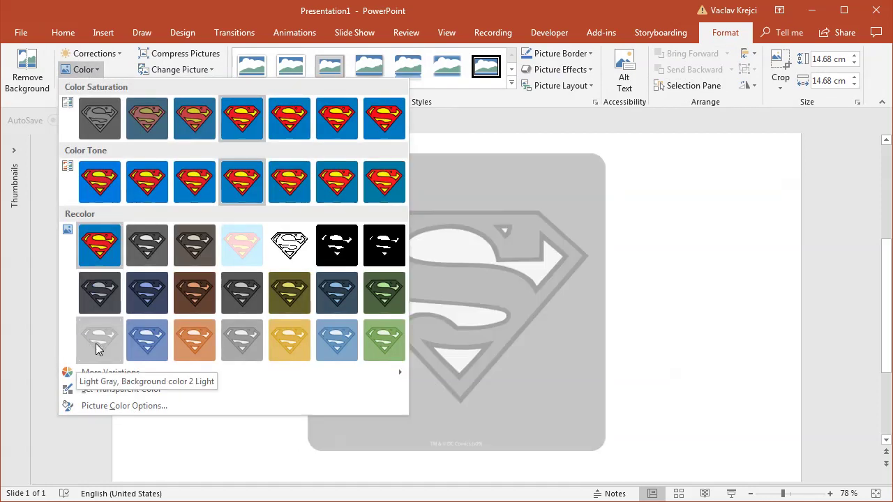
click(98, 349)
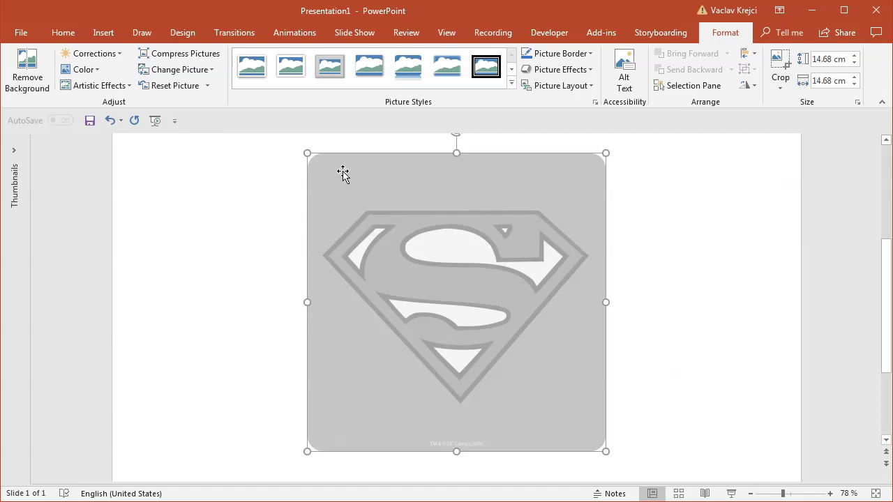
click(104, 33)
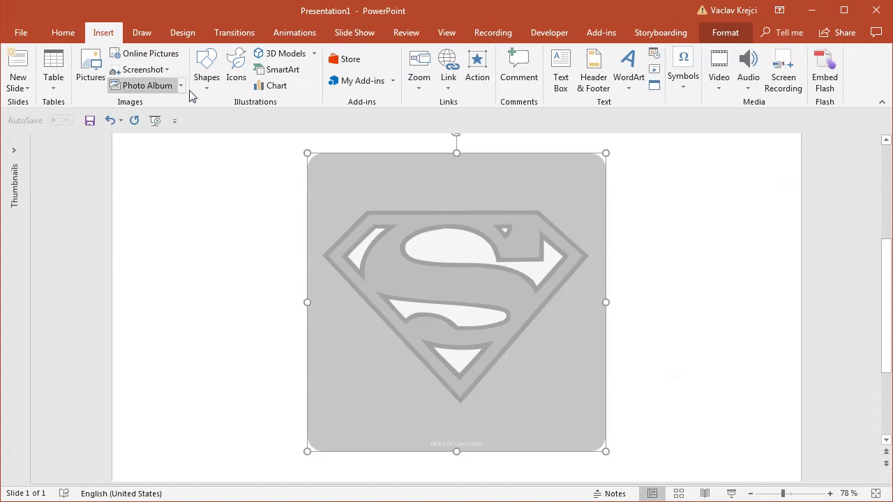
Draw an isosceles triangle over the grey logo, discarding a mistakenly drawn chord shape.
click(206, 70)
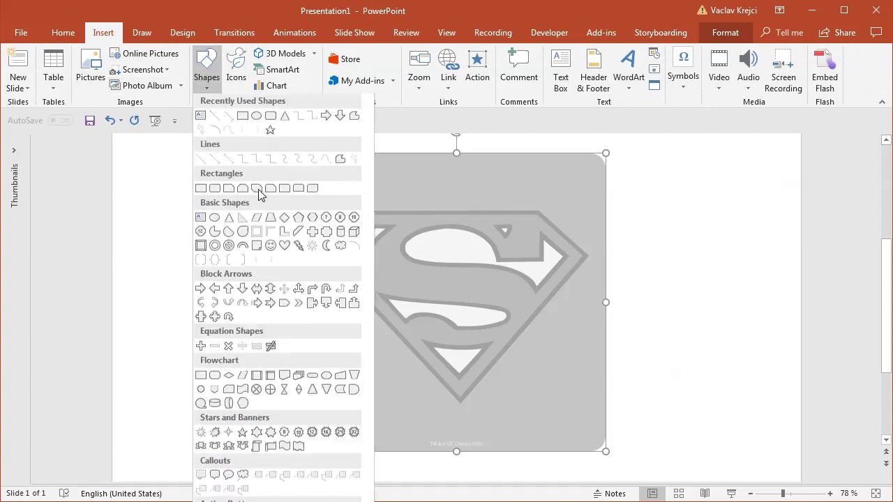
click(228, 233)
drag(326, 182, 579, 379)
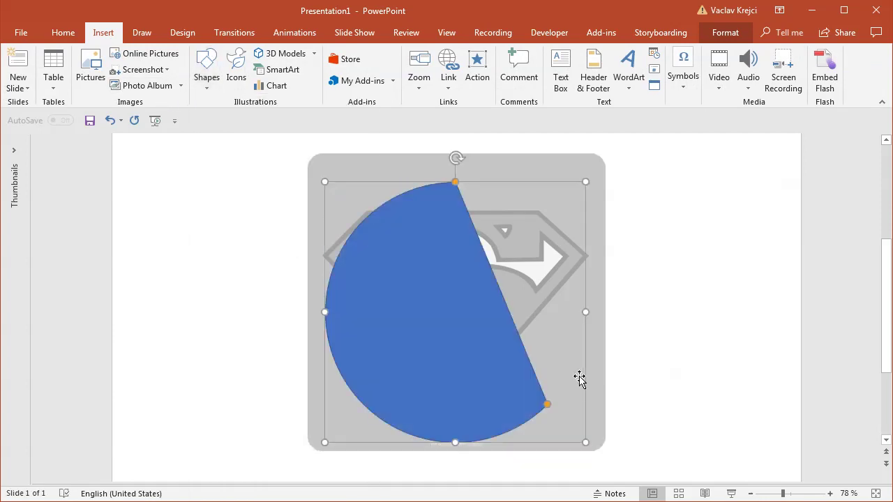
key(Delete)
click(106, 35)
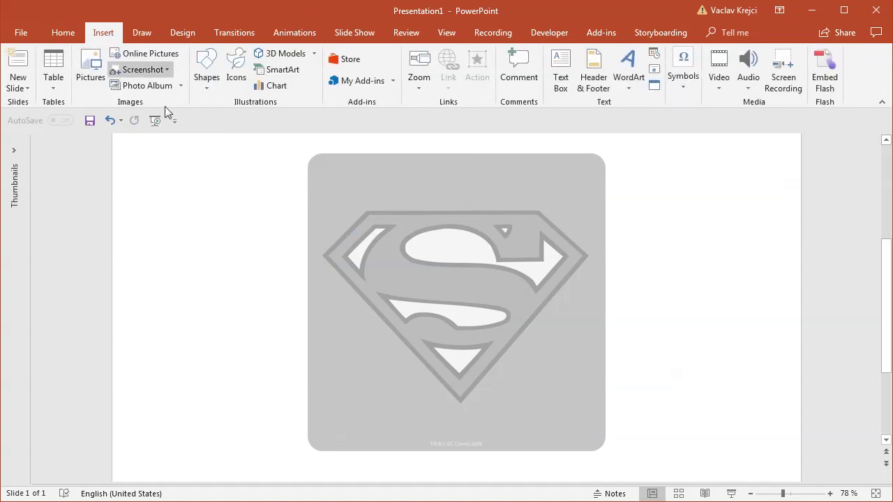
click(206, 77)
click(230, 221)
mouse_move(352, 182)
mouse_down()
mouse_move(529, 349)
mouse_move(585, 383)
mouse_up()
Rotate the triangle 180°, give it 10% fill transparency, and resize it to 9.22 × 16.32 cm.
drag(469, 158, 451, 384)
drag(470, 315, 466, 335)
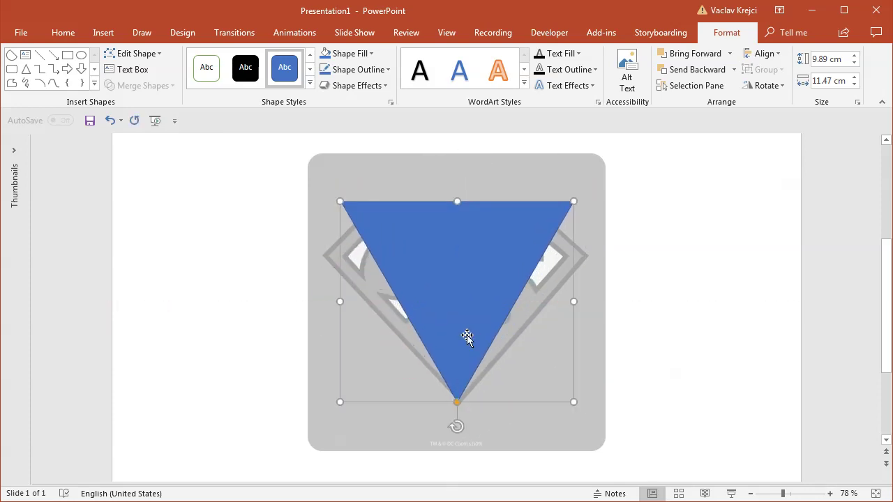
click(349, 54)
click(387, 221)
click(373, 375)
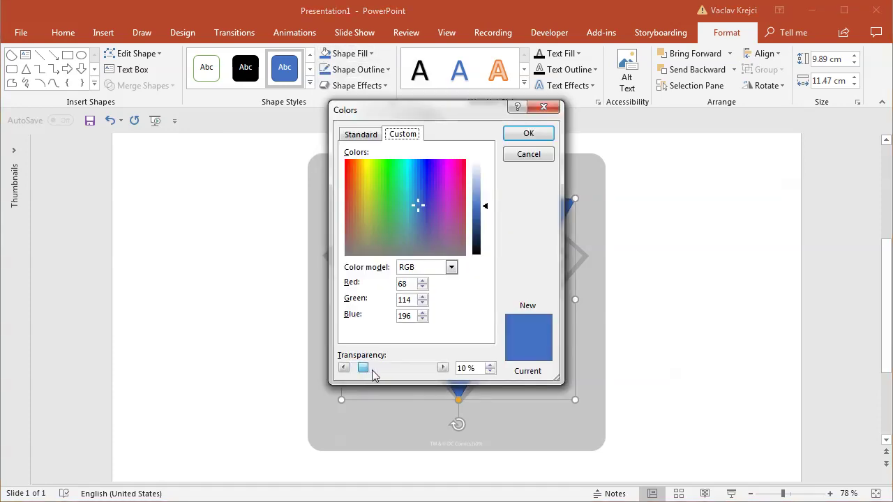
click(517, 136)
drag(461, 201, 462, 212)
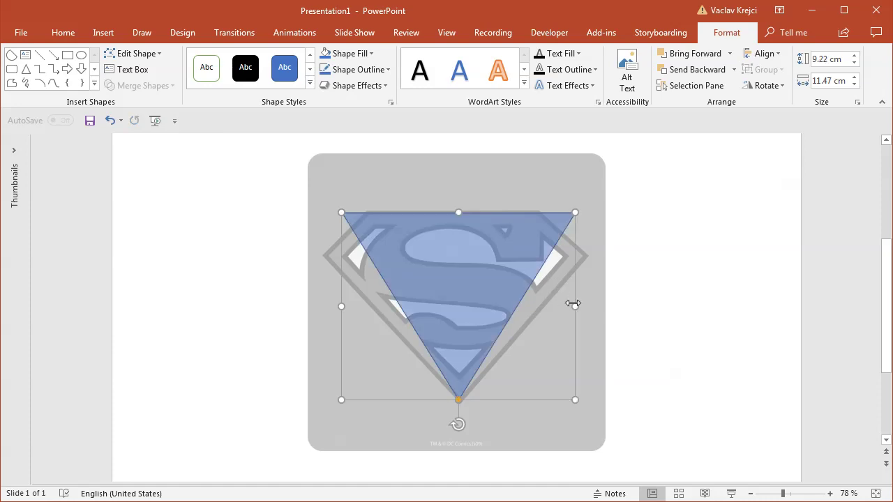
drag(574, 305, 624, 305)
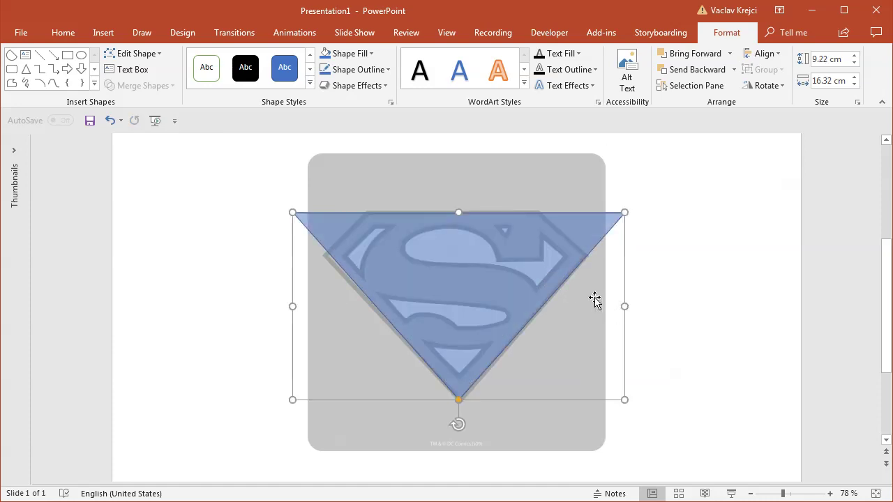
Nudge the inverted triangle right and raise its top edge slightly to meet the shield's top.
click(793, 494)
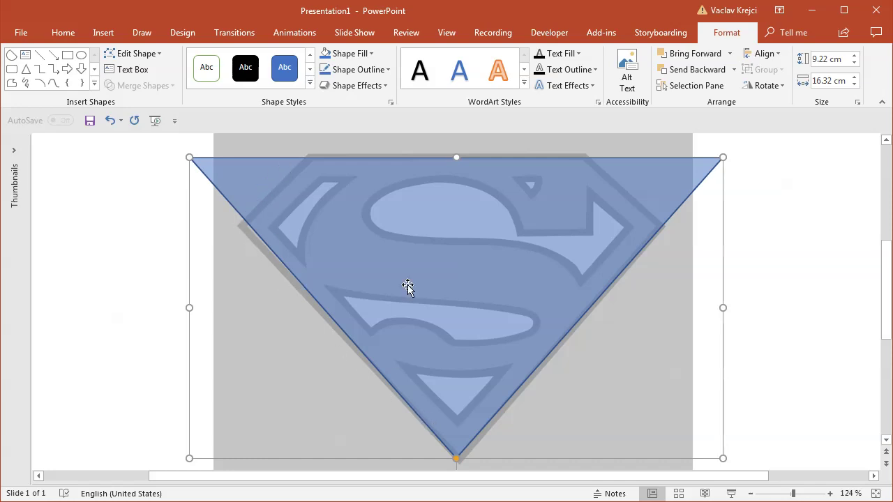
key(ctrl+Right)
key(ctrl+Right)
key(ctrl+Right)
key(ctrl+Right)
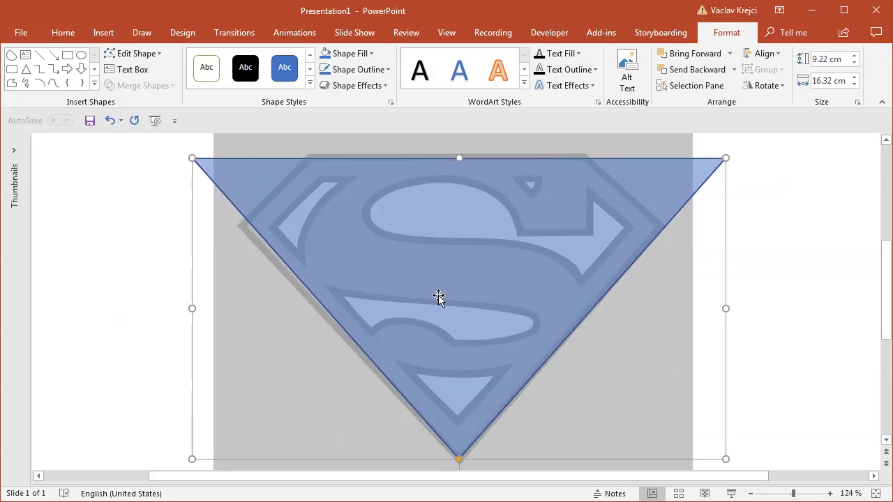
click(457, 155)
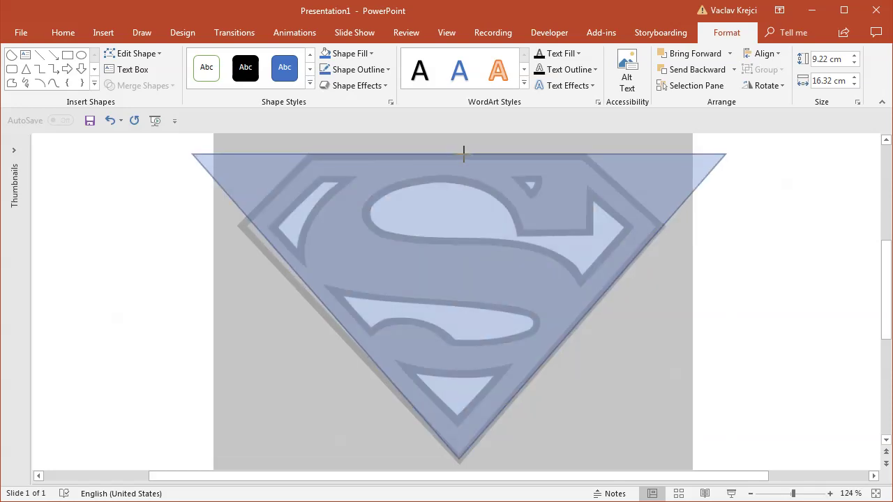
drag(459, 158, 459, 155)
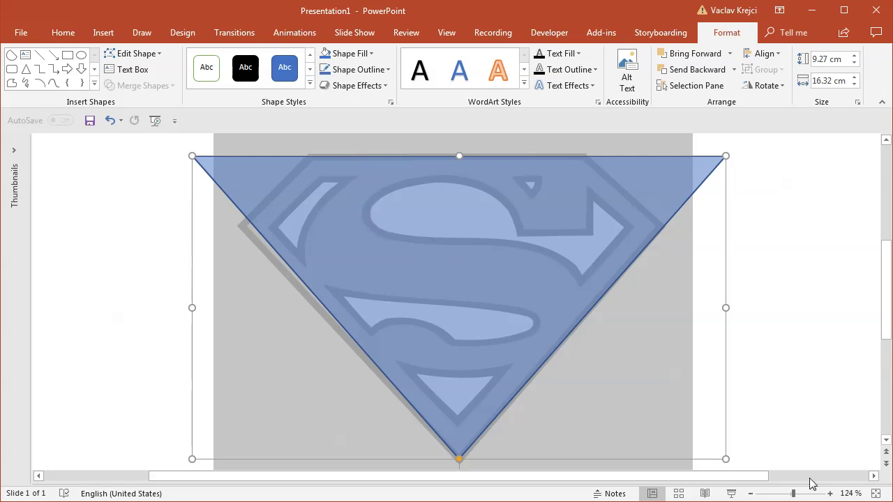
click(789, 494)
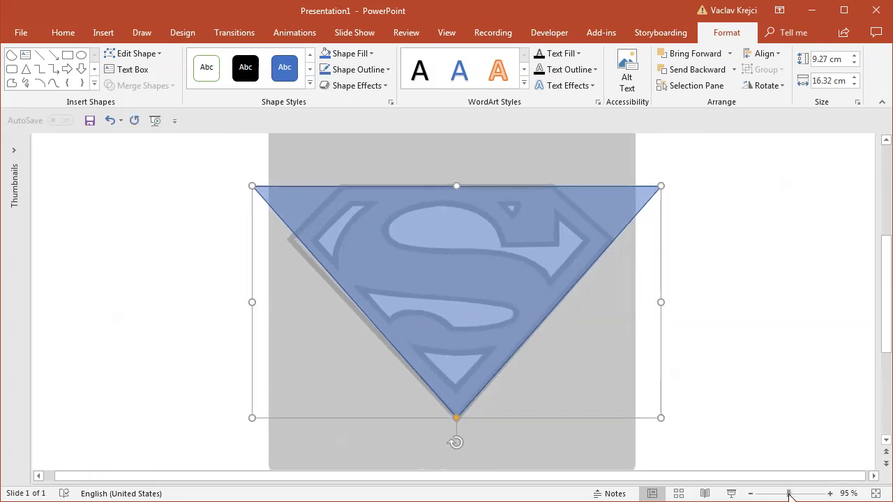
Duplicate the triangle, rotate the copy 180° to point upward, and move it up.
drag(514, 330, 503, 302)
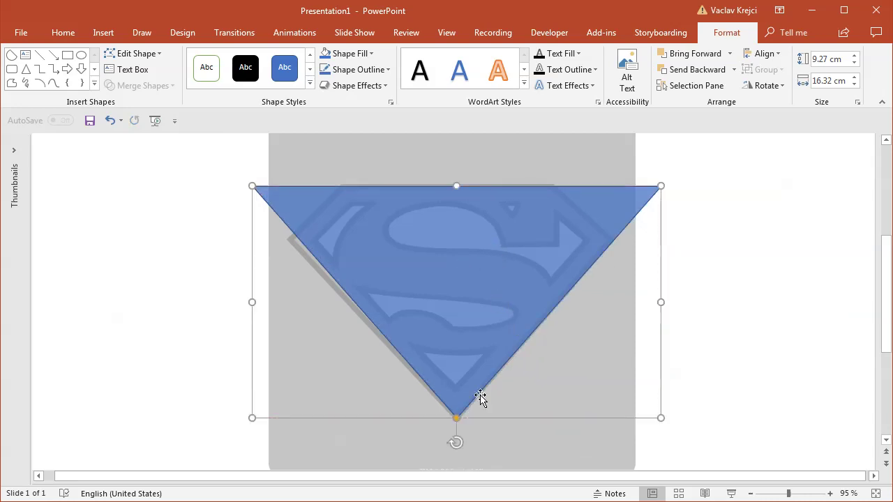
drag(430, 433, 113, 126)
click(439, 257)
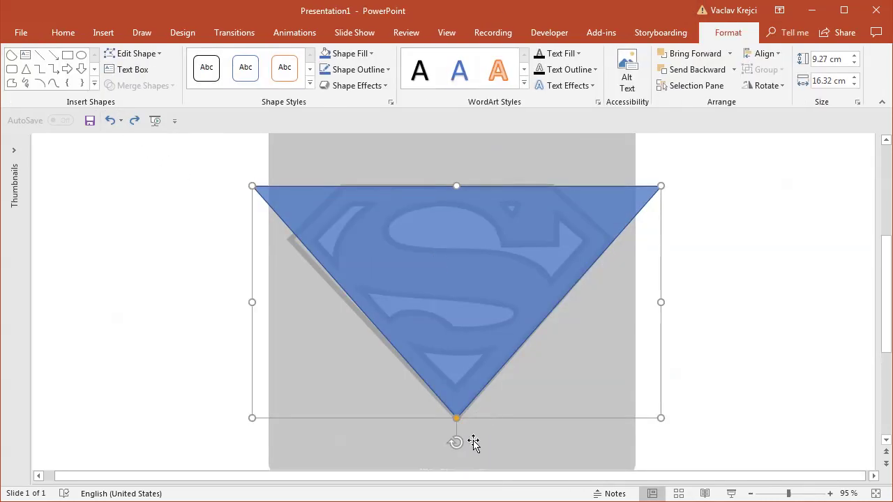
drag(457, 442, 474, 167)
drag(564, 389, 578, 260)
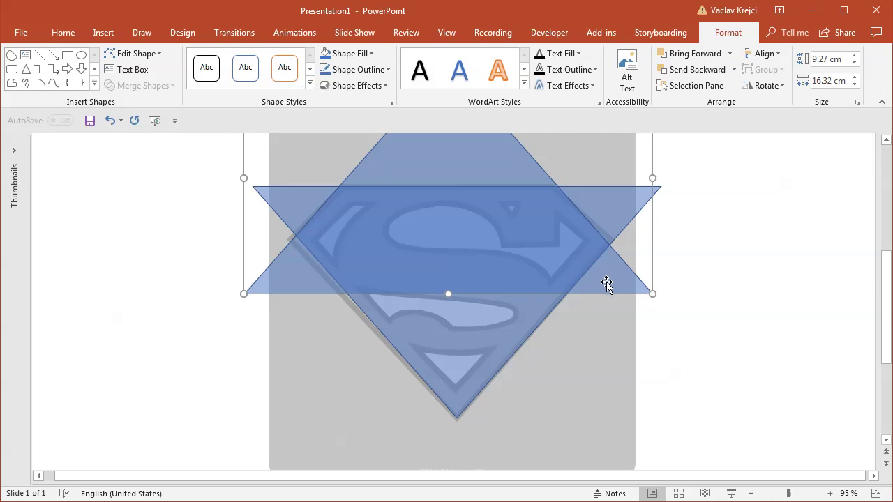
Nudge the upright triangle up and right, then draw a rectangle over the lower shield area.
key(ctrl+Right)
key(ctrl+Up)
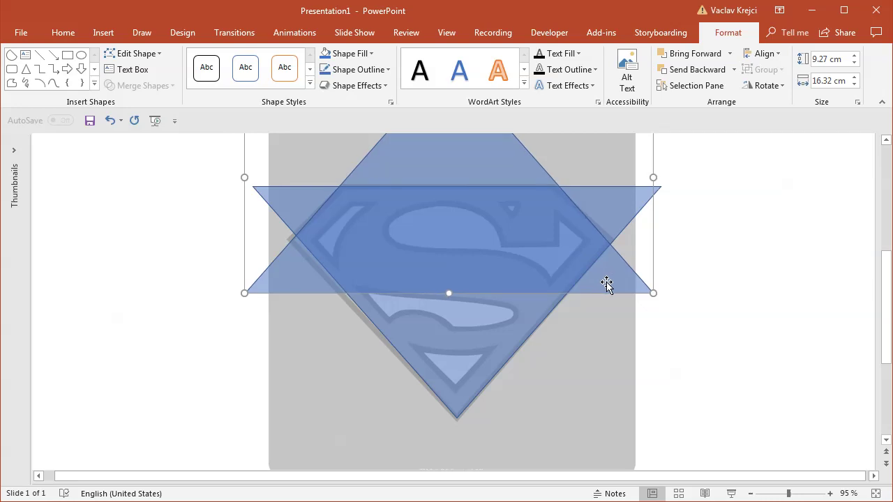
key(ctrl+Right)
key(ctrl+Up)
click(68, 55)
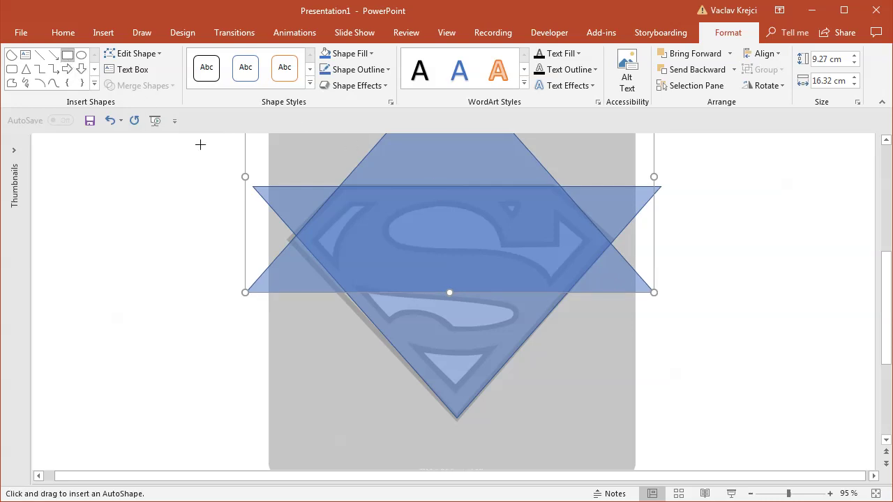
mouse_move(303, 266)
mouse_down()
mouse_move(542, 427)
mouse_move(605, 452)
mouse_up()
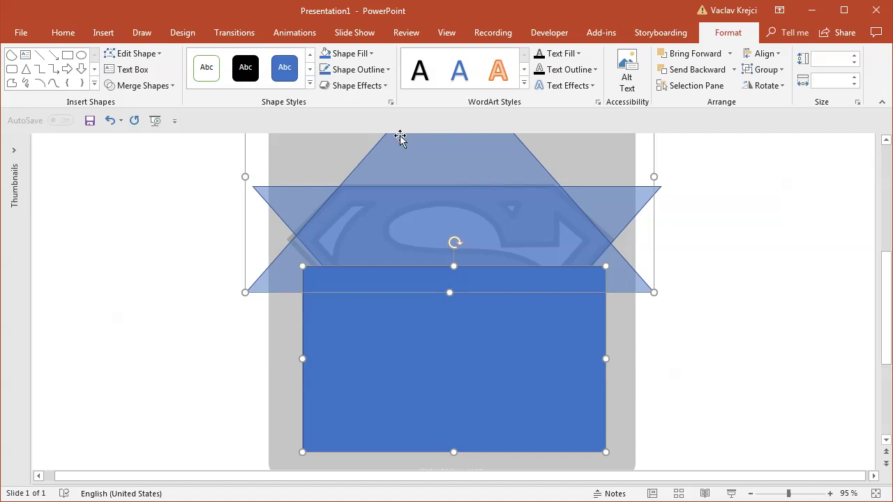
Union the blue pieces into one shape, then intersect it with the triangle to form the shield diamond.
click(154, 87)
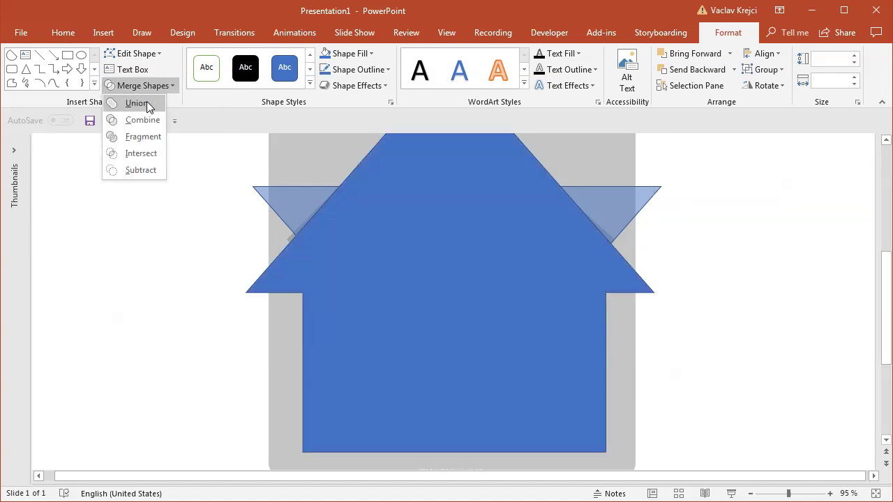
click(150, 105)
shift+click(289, 196)
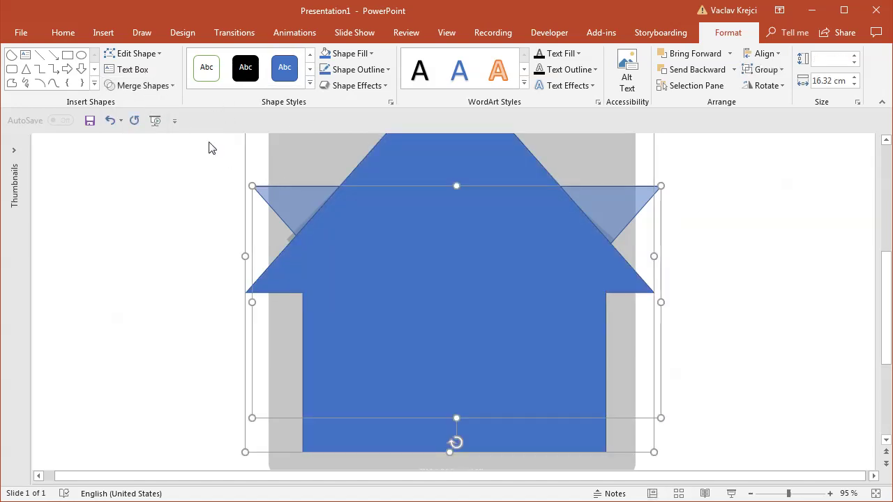
click(146, 87)
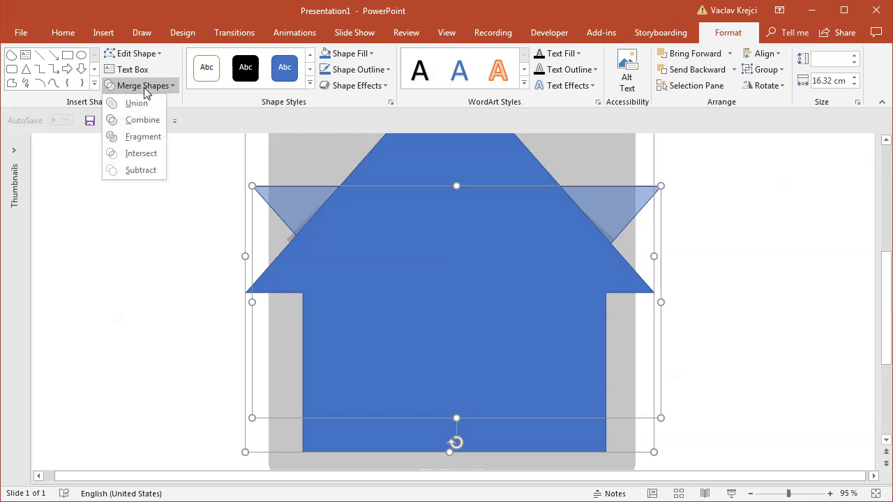
click(155, 155)
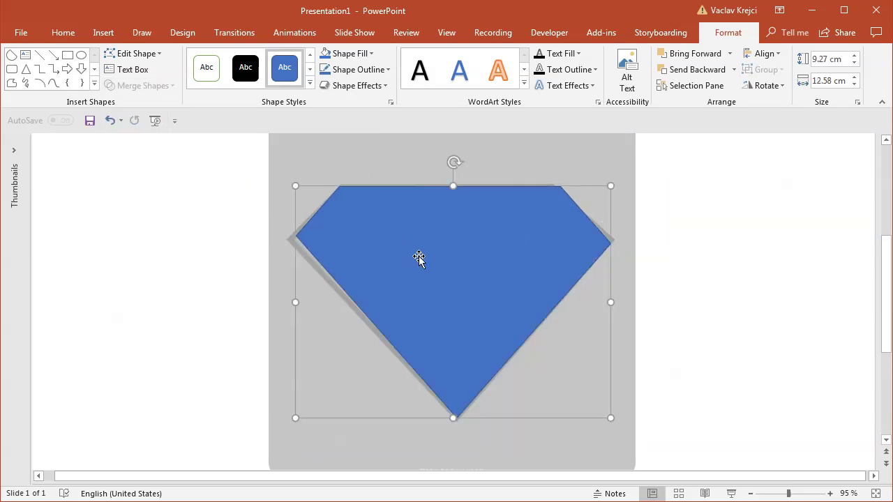
click(359, 53)
Set the diamond's fill transparency to 72% and make it the default shape style.
click(381, 222)
drag(349, 368, 411, 368)
click(529, 133)
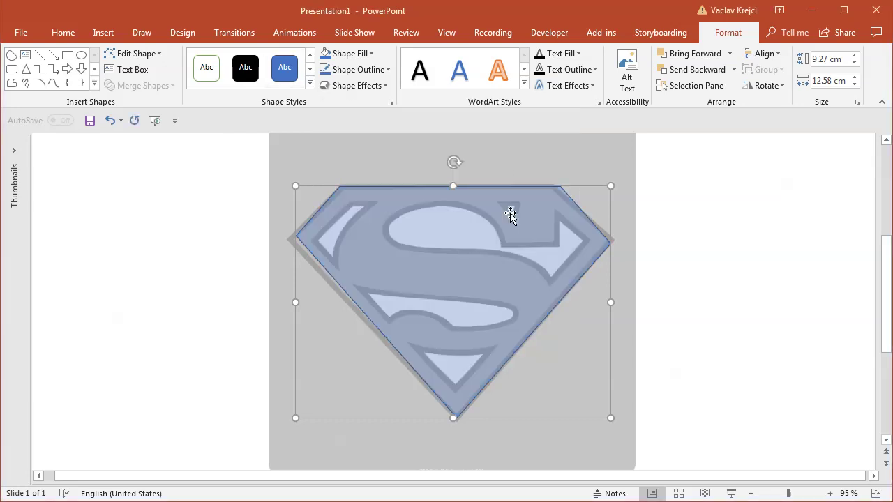
right_click(406, 200)
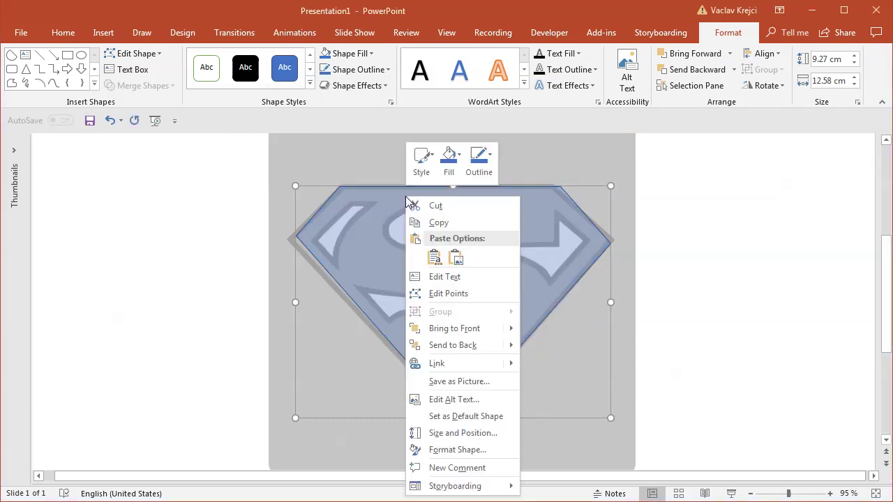
click(473, 422)
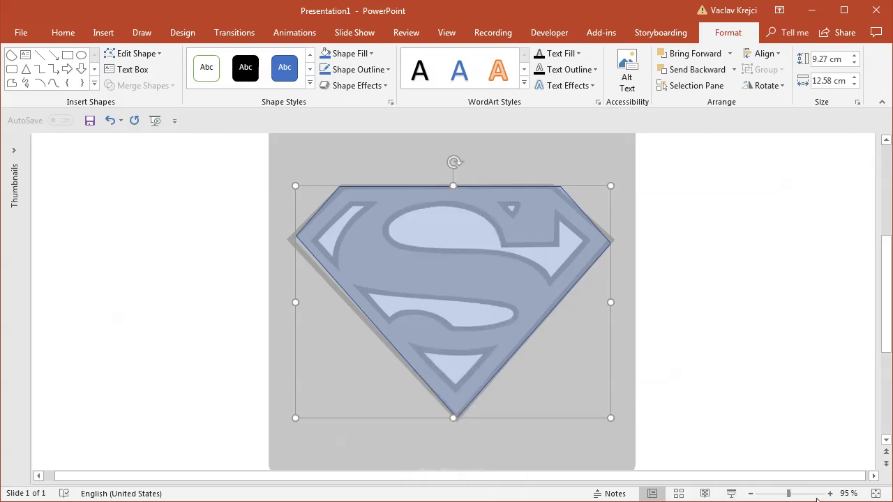
click(830, 494)
click(831, 493)
click(831, 493)
click(831, 493)
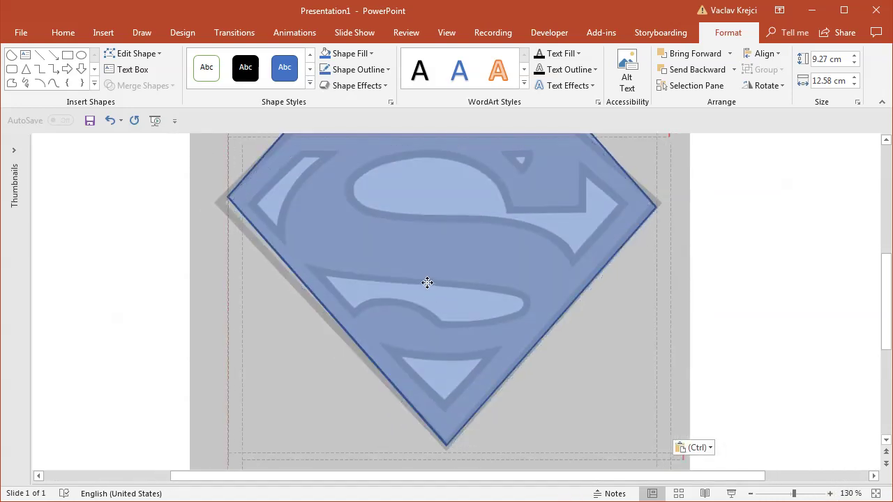
Shrink the pasted shield copy and subtract a rectangle from it to trim its top.
drag(655, 445, 629, 401)
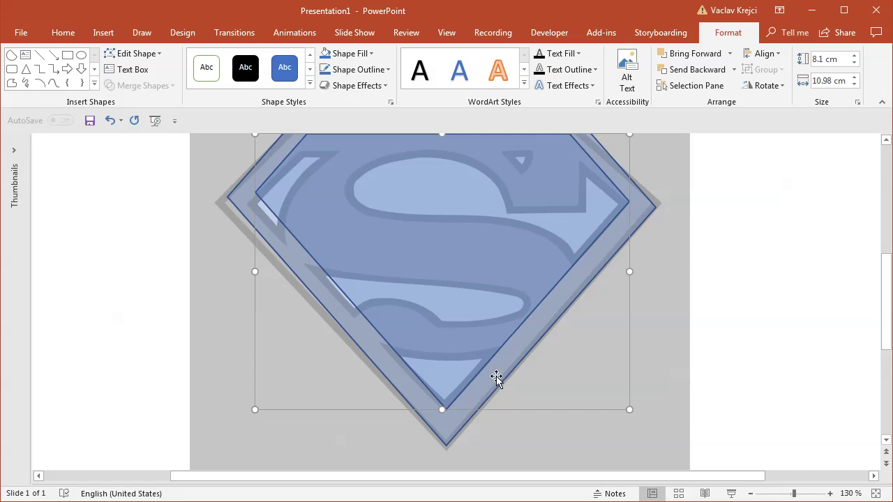
drag(882, 305, 877, 279)
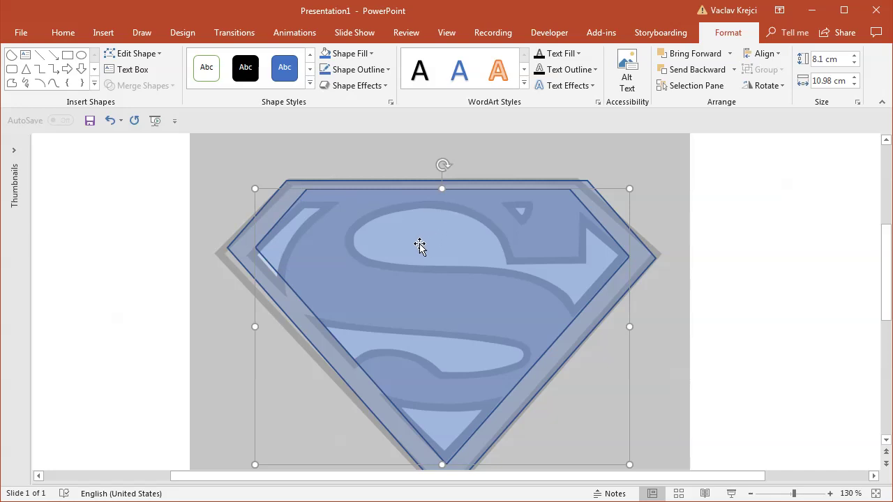
click(67, 54)
drag(216, 161, 659, 201)
shift+click(608, 191)
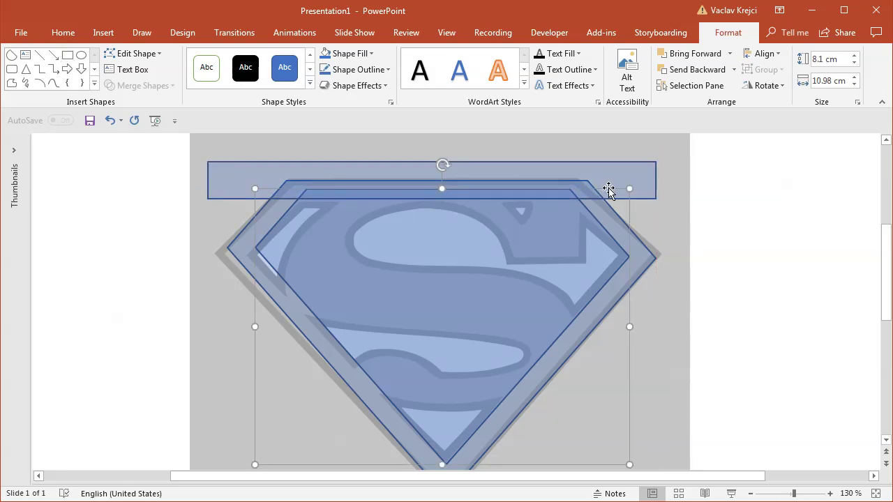
click(137, 86)
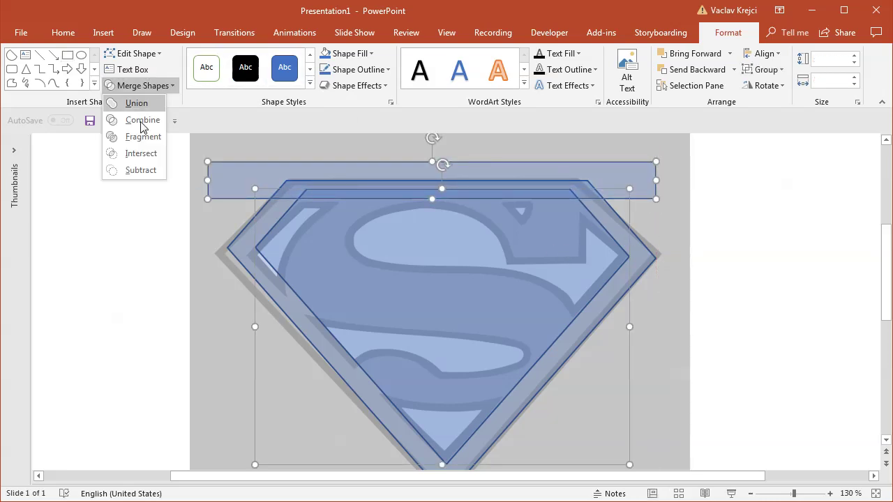
click(143, 169)
click(688, 330)
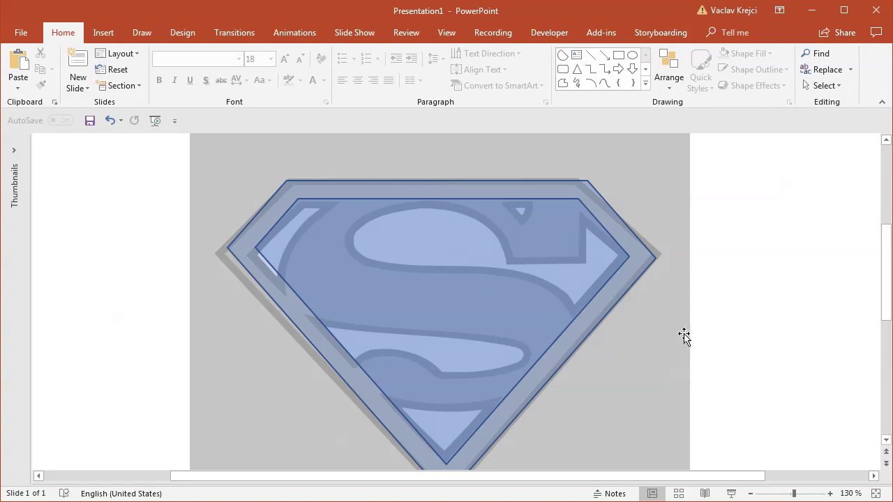
Subtract the trimmed inner shield from the outer shield, leaving a hollow border band.
drag(580, 474, 590, 474)
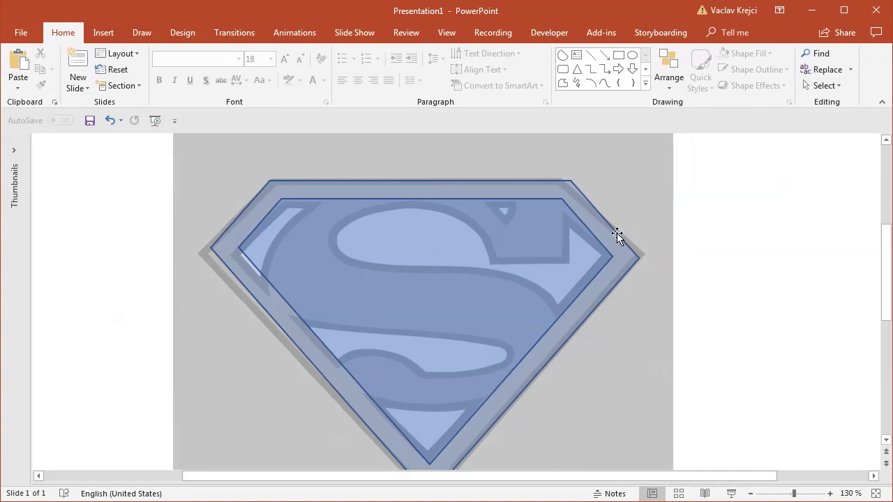
click(616, 233)
shift+click(562, 219)
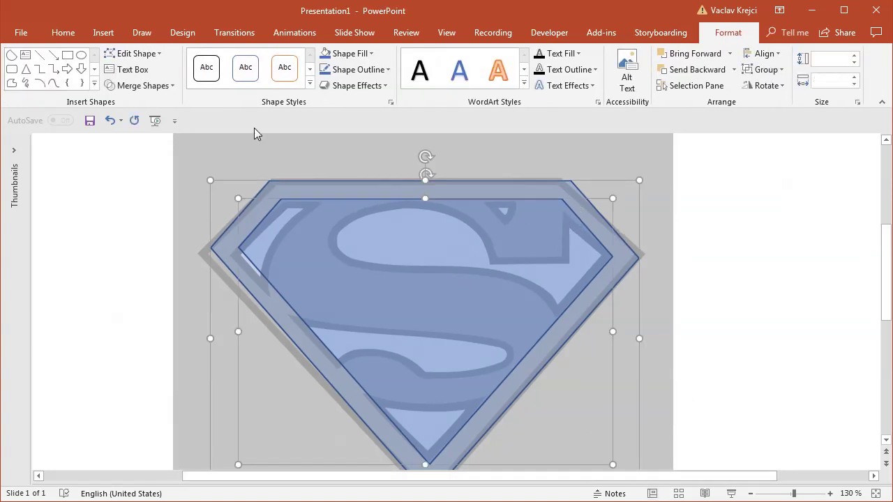
click(136, 86)
click(149, 171)
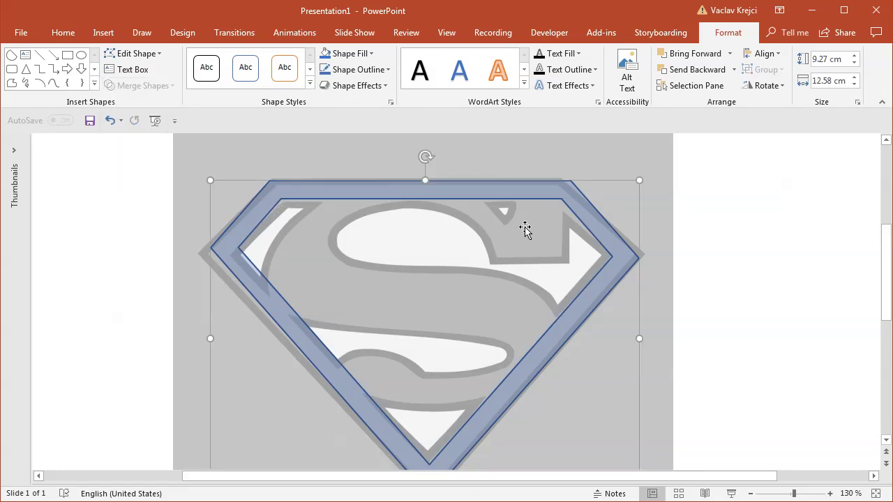
click(708, 354)
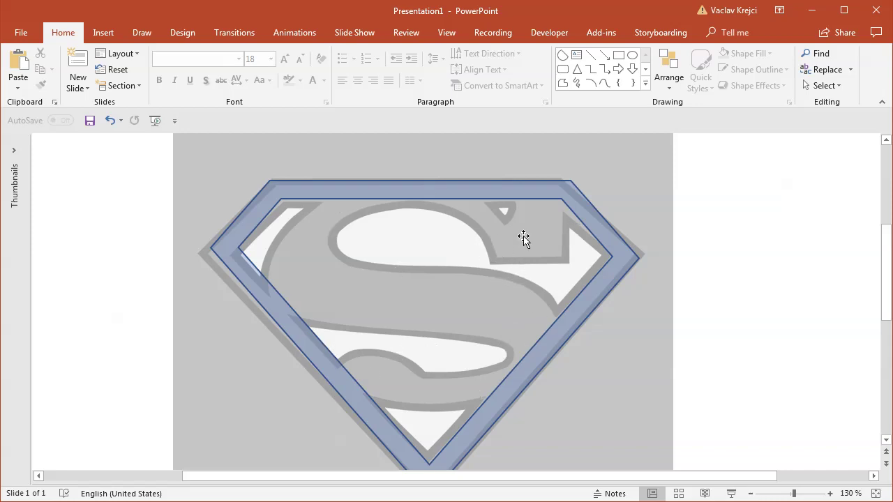
click(804, 493)
click(750, 494)
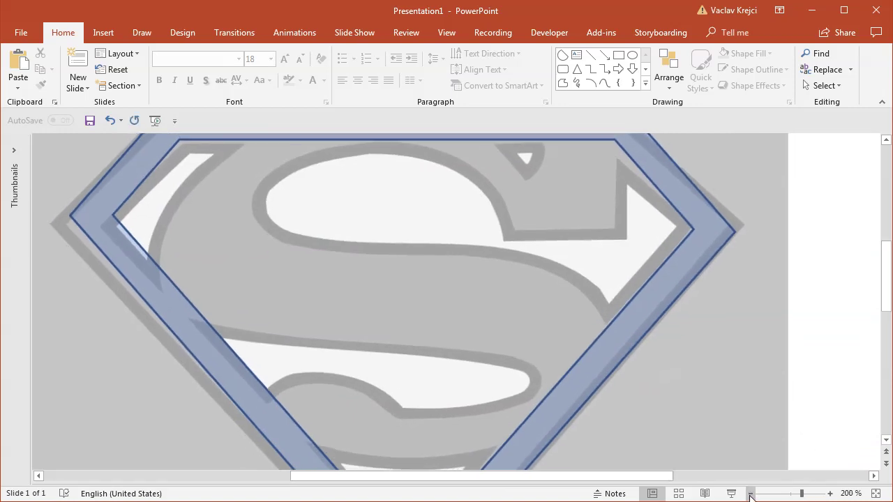
drag(884, 279, 884, 269)
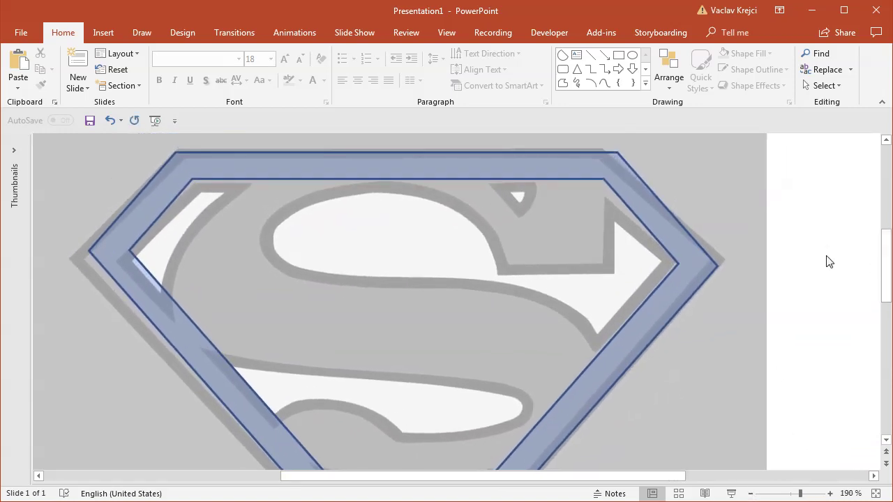
Start a freeform outline at the S's upper right notch, placing points across its top and left edge.
click(100, 33)
click(207, 67)
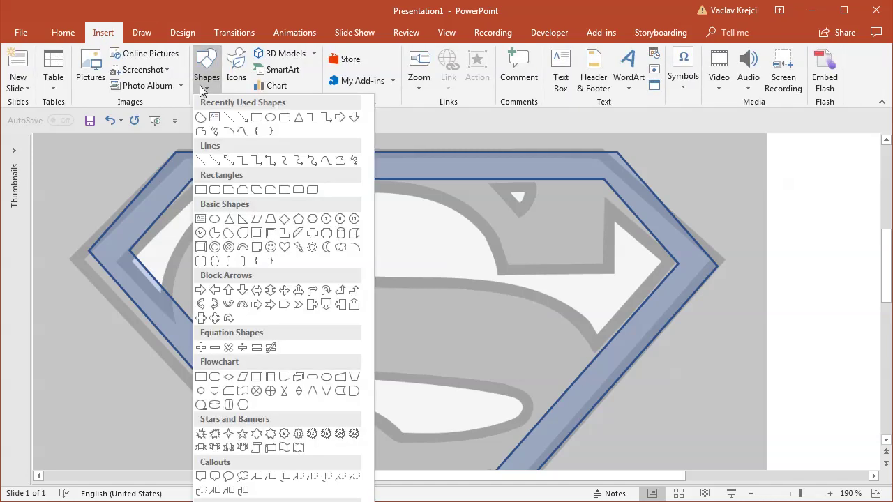
click(341, 162)
click(604, 173)
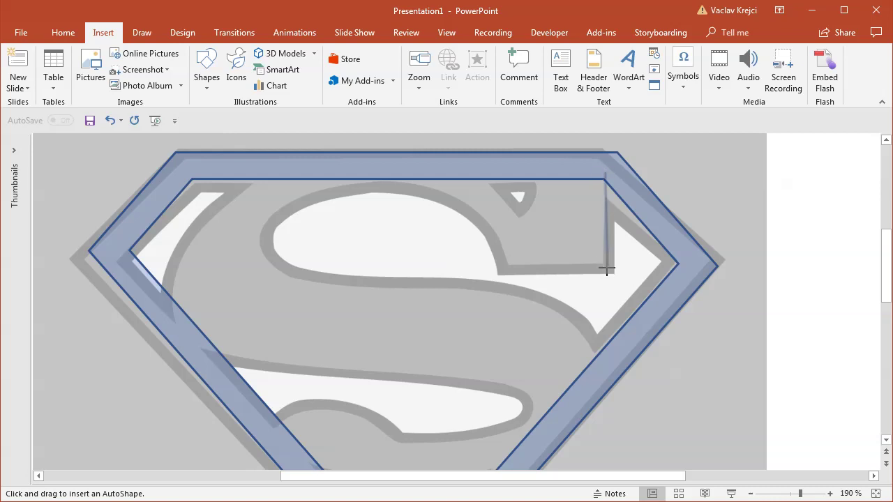
click(501, 270)
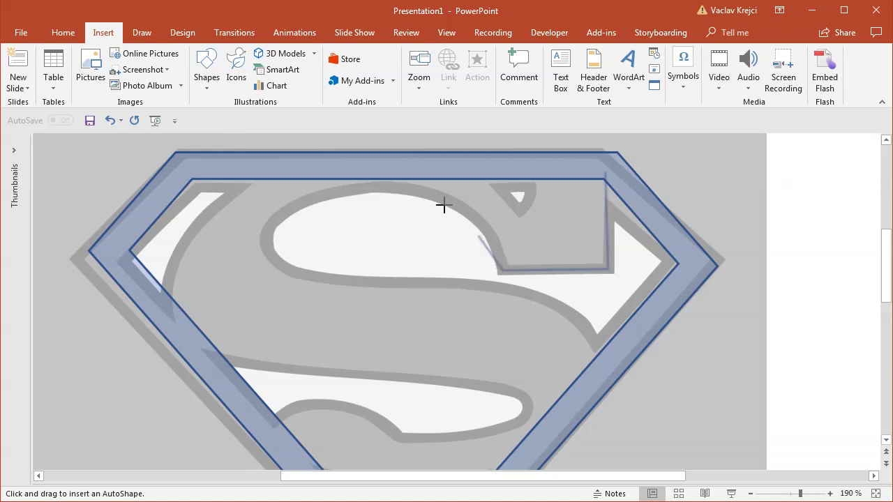
click(383, 180)
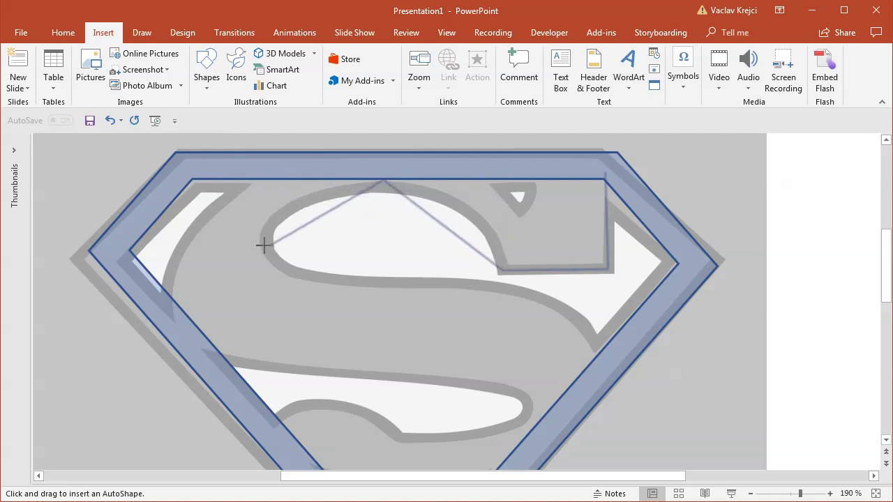
click(269, 244)
Continue the outline through the S's middle curve and side bands, closing it at the start point.
click(422, 280)
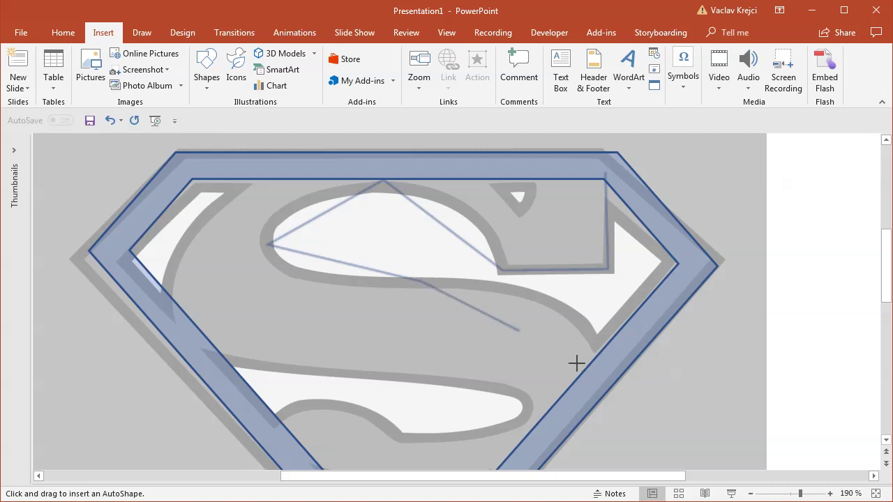
click(596, 364)
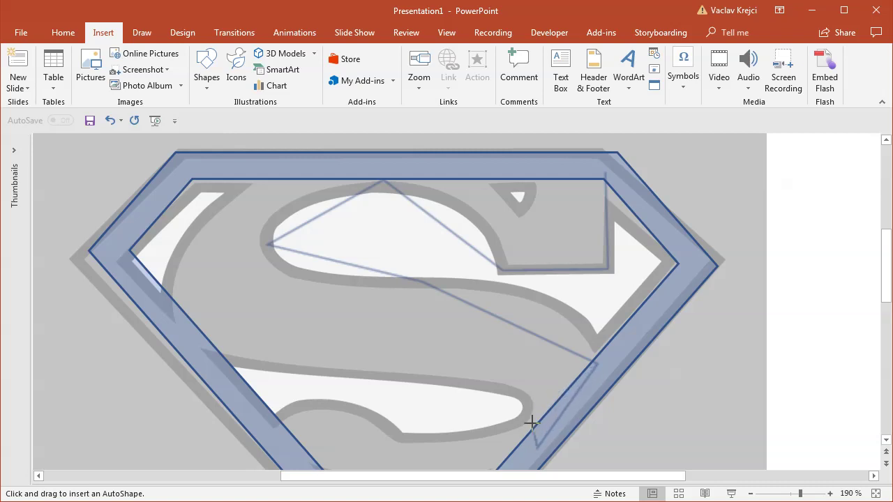
click(526, 399)
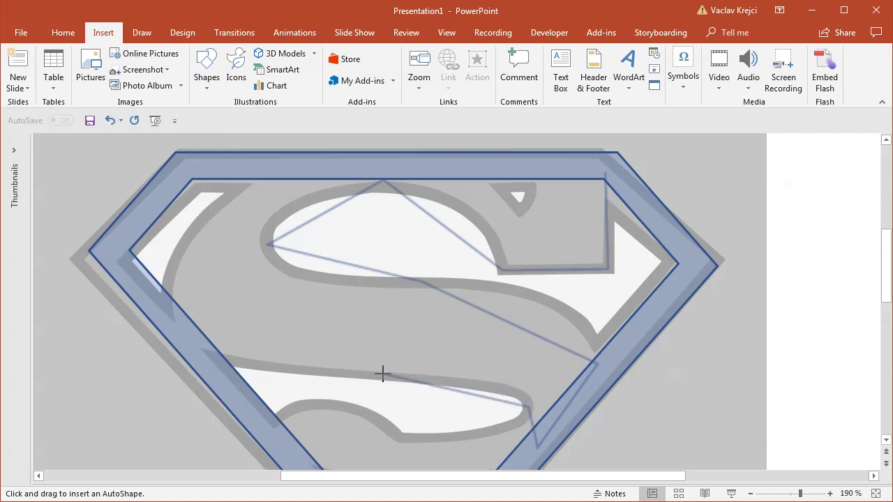
click(167, 289)
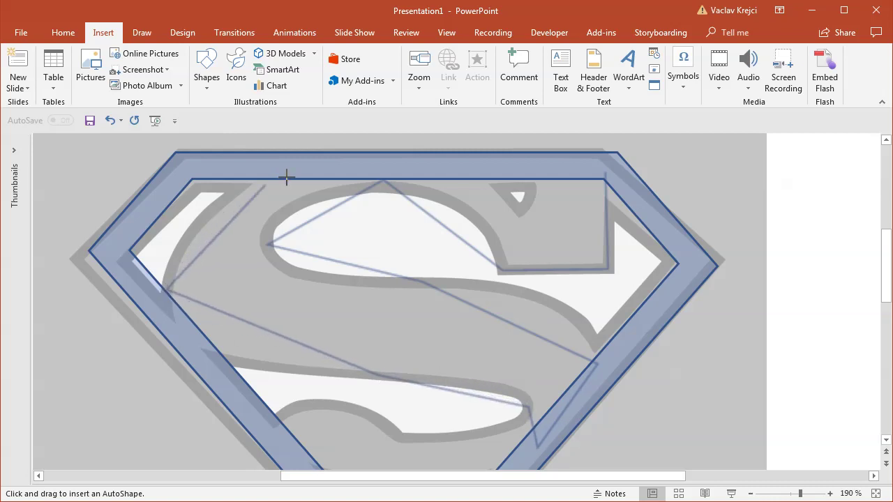
click(386, 160)
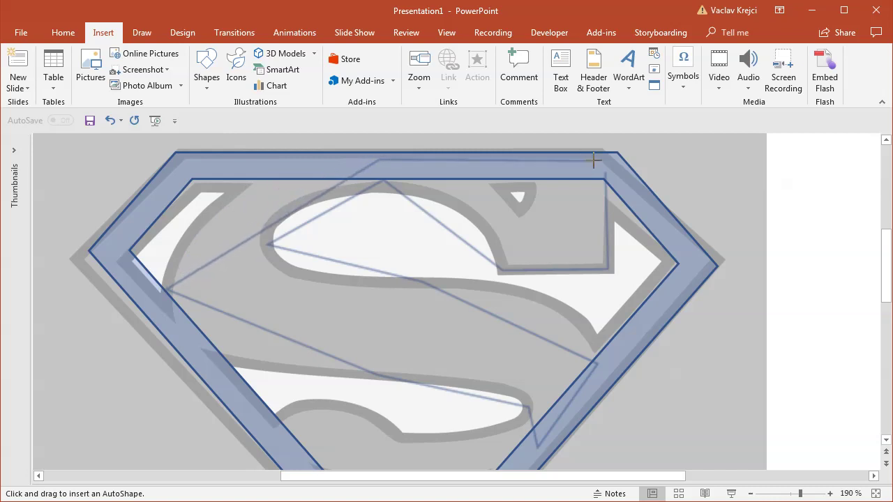
click(606, 172)
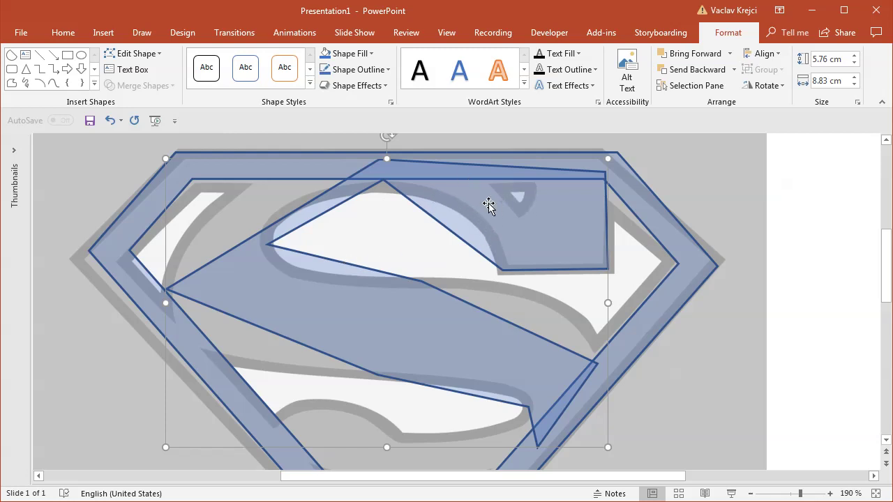
In Edit Points, smooth the inner top and inner left vertices and curve the S's upper hook.
right_click(488, 203)
click(545, 302)
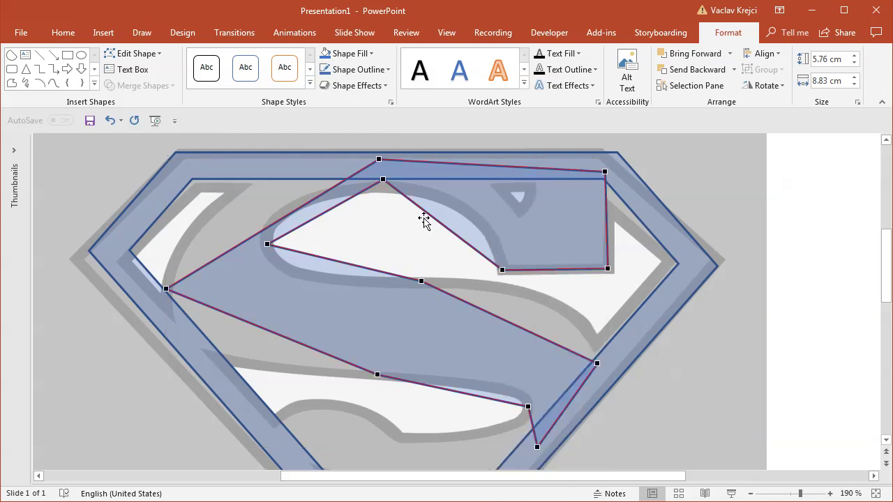
right_click(383, 180)
click(434, 258)
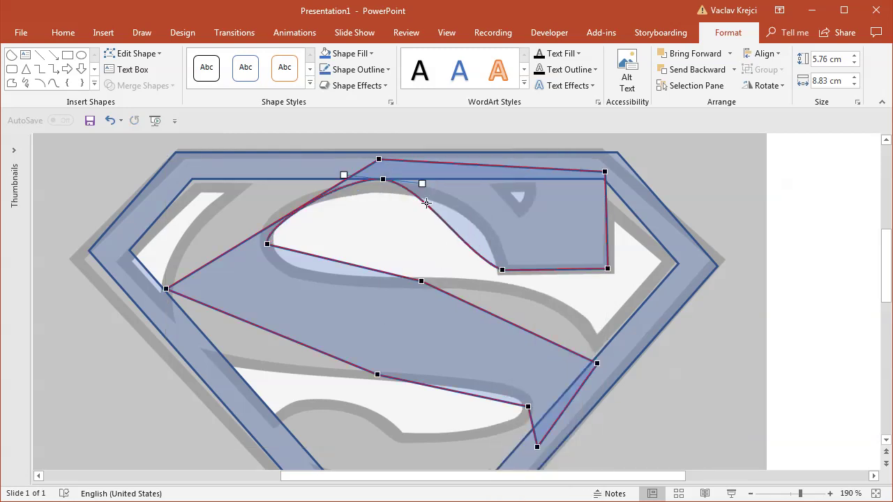
click(502, 270)
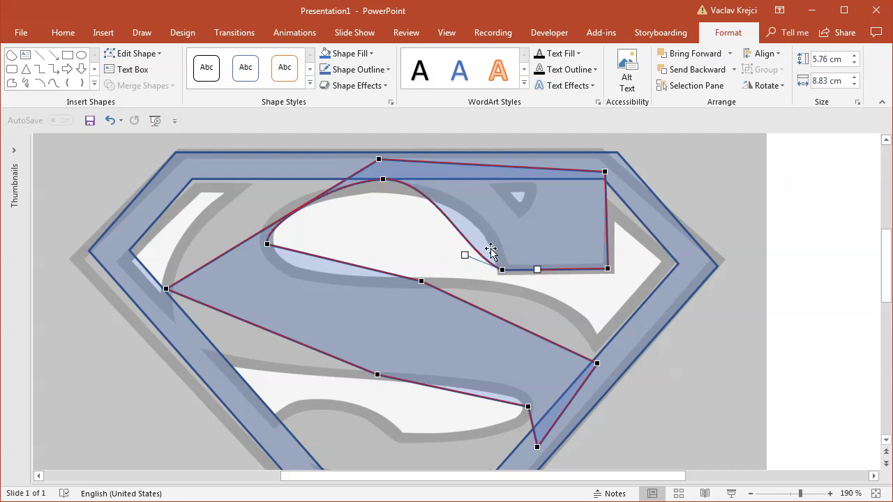
drag(467, 255, 500, 226)
right_click(268, 245)
click(307, 320)
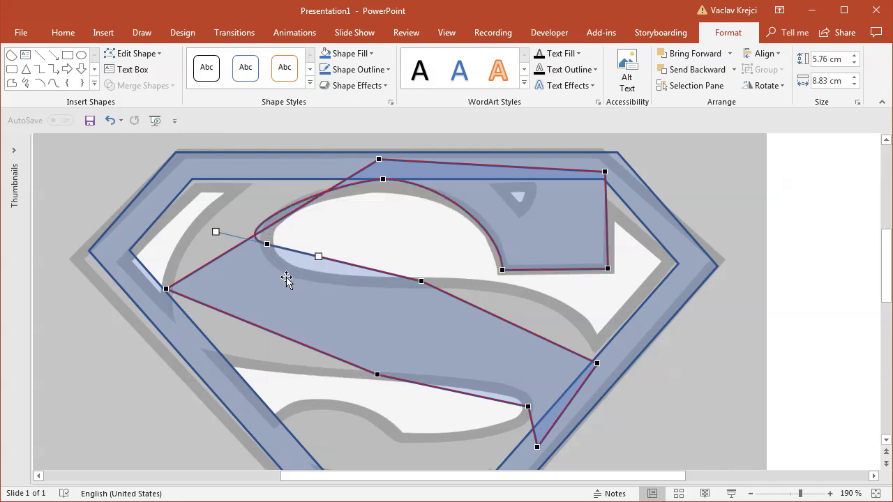
drag(314, 259, 268, 283)
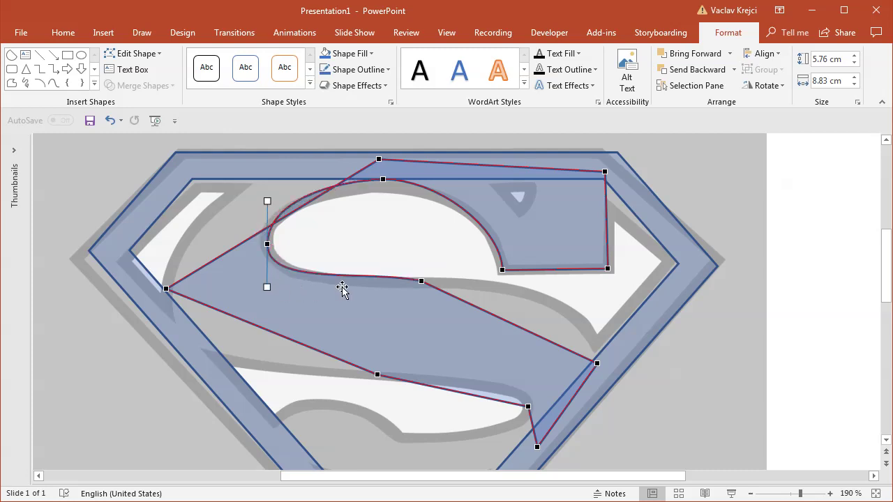
Make the middle vertex a straight point and reshape the curves into the right and lower-right vertices.
click(422, 282)
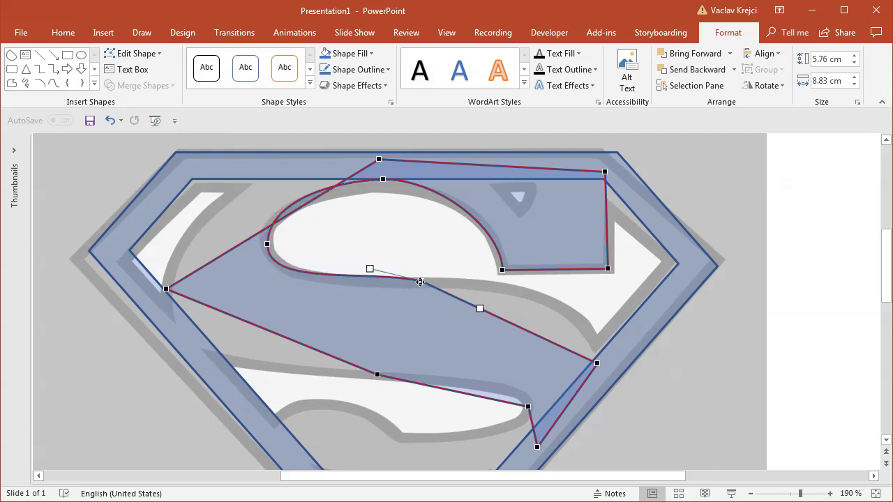
right_click(422, 282)
click(457, 375)
drag(480, 305, 474, 286)
click(595, 362)
right_click(596, 363)
click(537, 334)
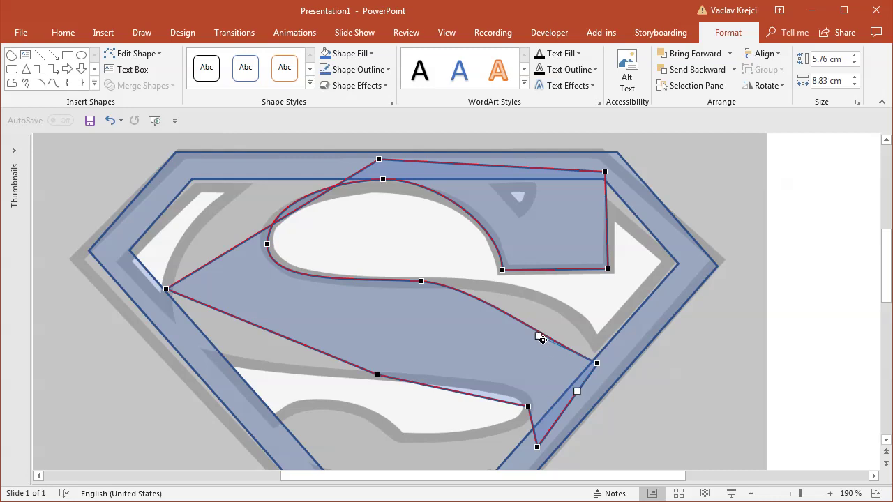
drag(549, 332, 598, 294)
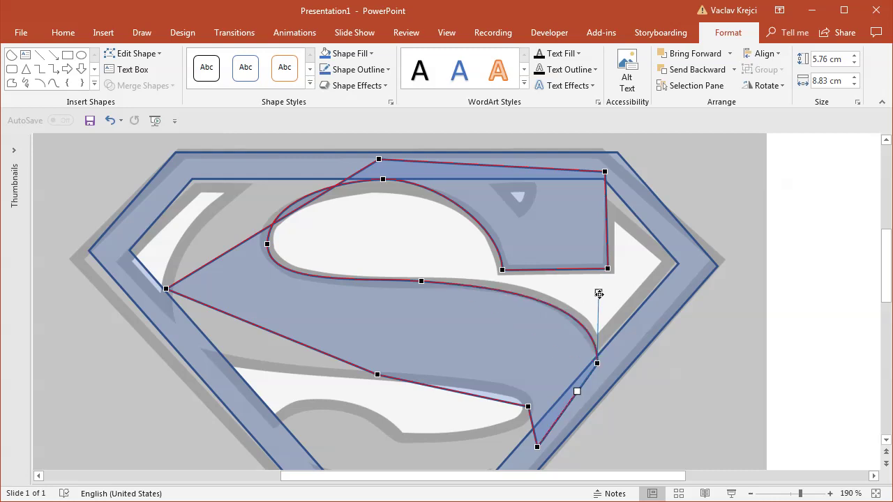
click(527, 406)
drag(492, 400, 529, 375)
Smooth the bottom, outer left and outer top vertices so the outline follows the S's outer contour.
click(386, 380)
right_click(386, 380)
click(420, 451)
drag(450, 413, 450, 381)
right_click(168, 289)
click(234, 365)
drag(95, 332, 166, 380)
right_click(378, 159)
click(429, 237)
drag(454, 163, 490, 157)
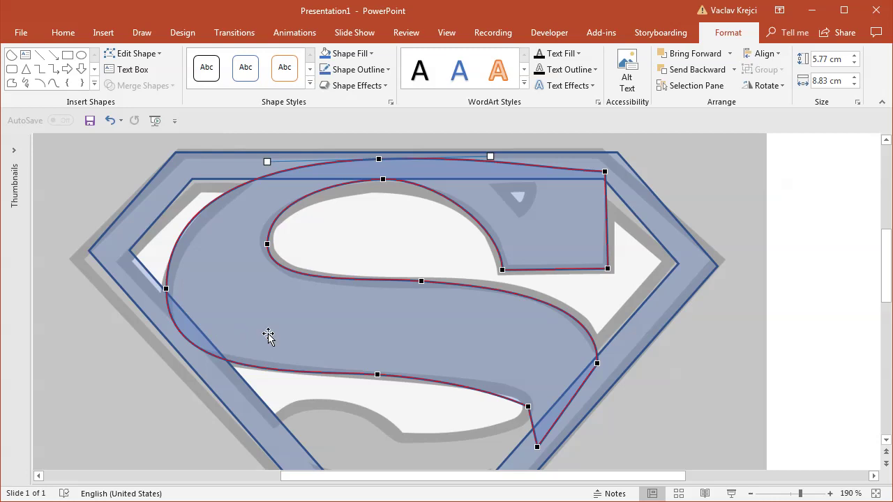
Adjust the lower-right, outer top and left vertex handles so the S outline hugs the logo.
click(375, 376)
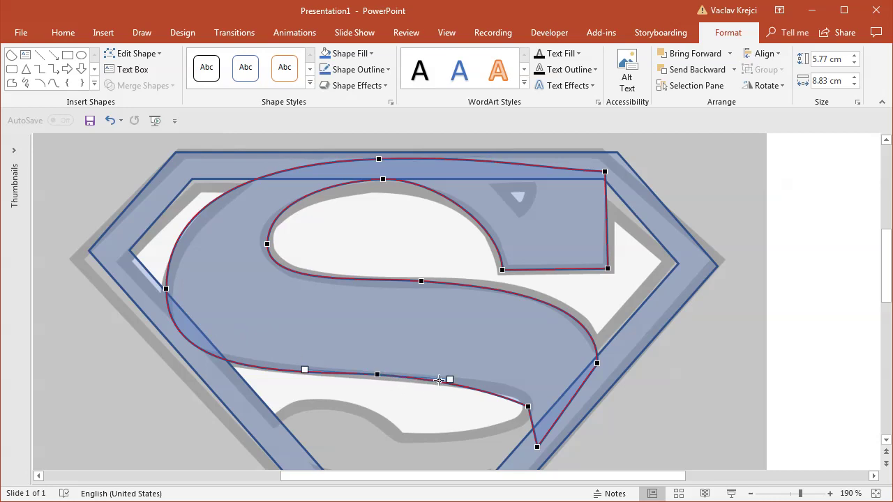
click(530, 408)
drag(501, 394, 528, 383)
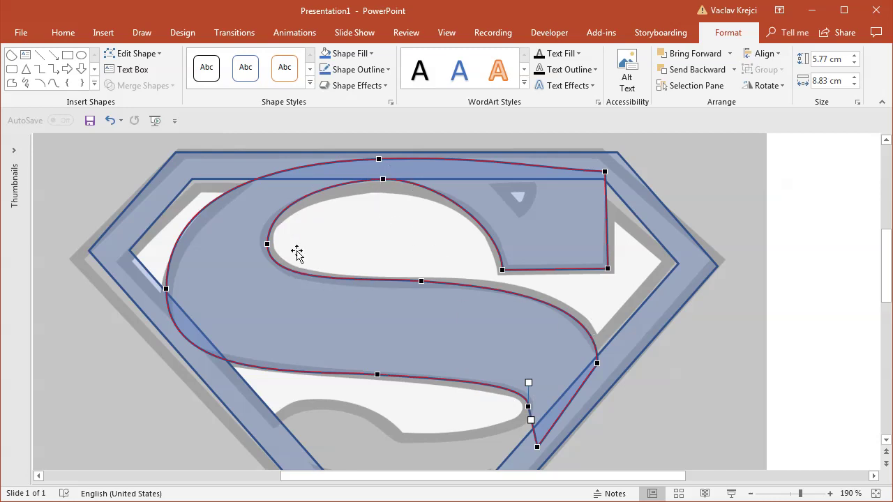
click(379, 159)
drag(480, 158, 467, 158)
click(168, 288)
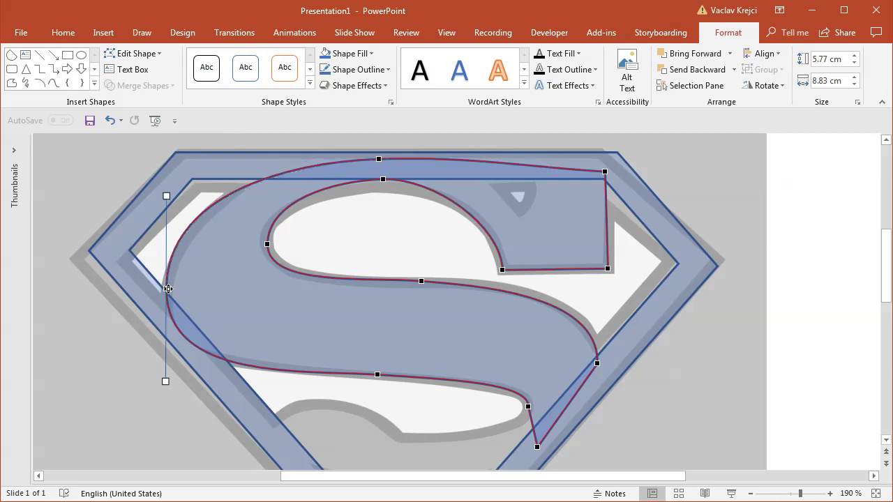
drag(165, 196, 166, 203)
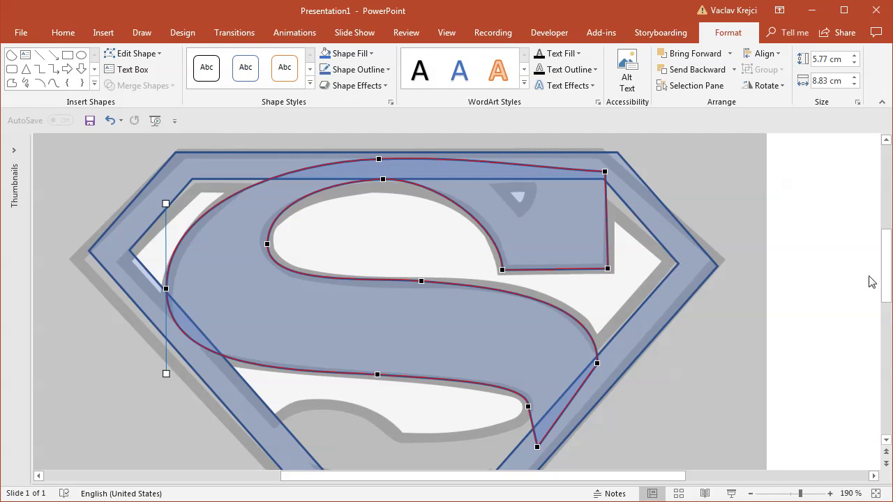
drag(886, 278, 886, 314)
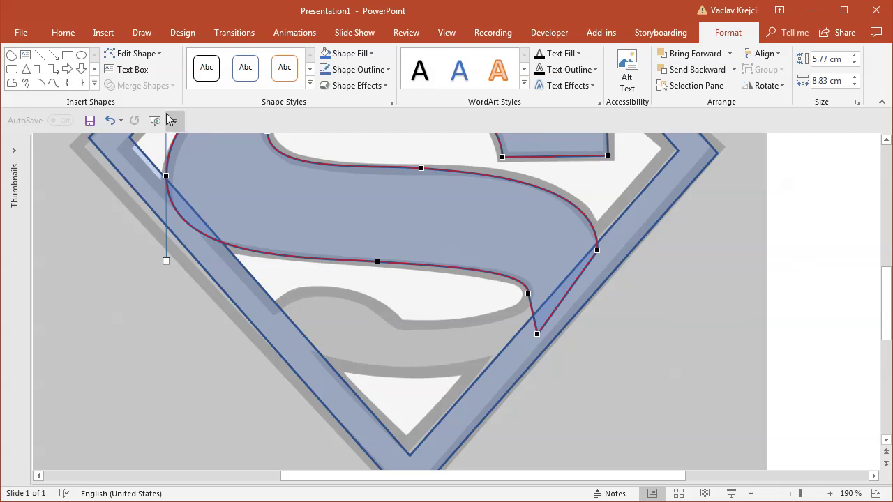
Trace the S's lower tail with a closed straight-edged freeform about 2.96 × 6.11 cm.
click(104, 33)
click(210, 84)
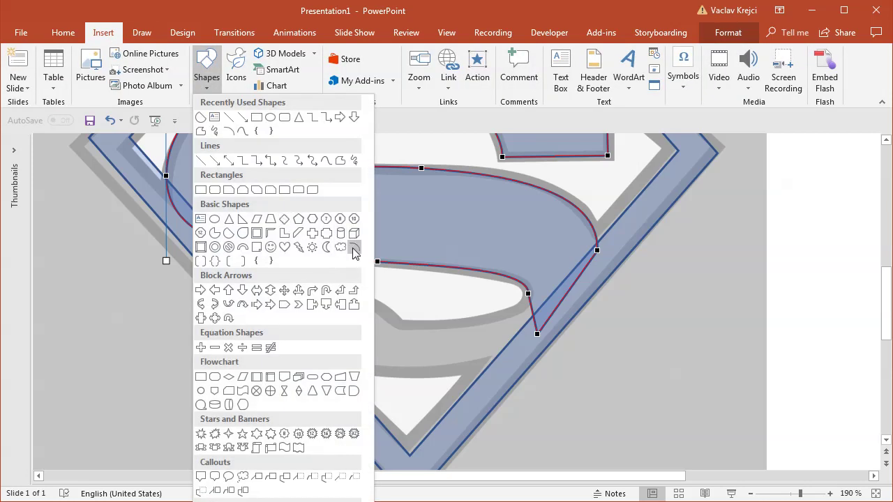
click(338, 158)
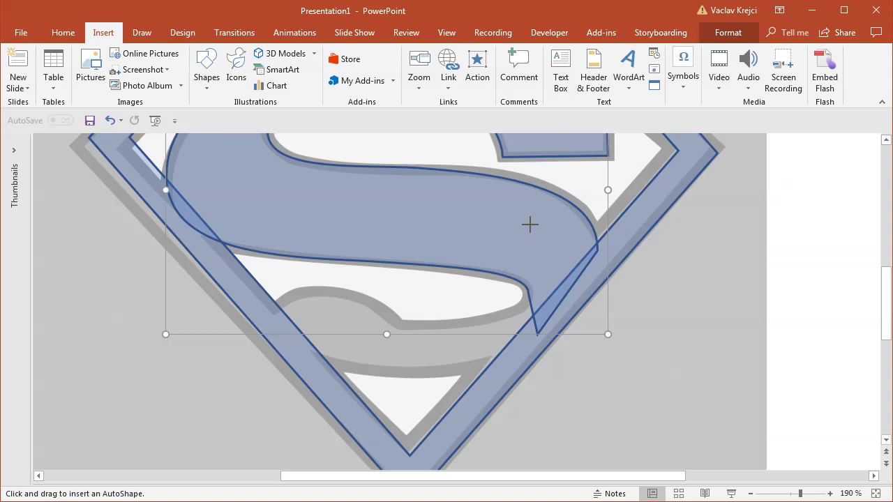
click(530, 224)
drag(510, 302, 475, 320)
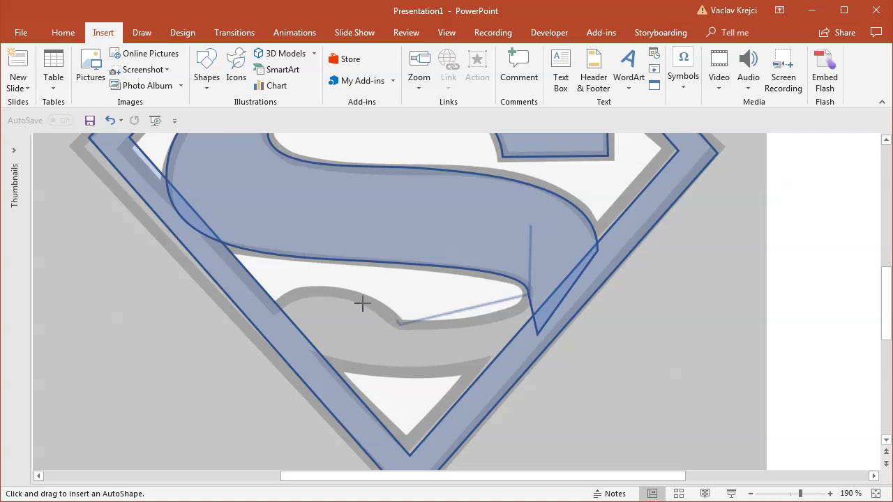
click(324, 293)
click(274, 330)
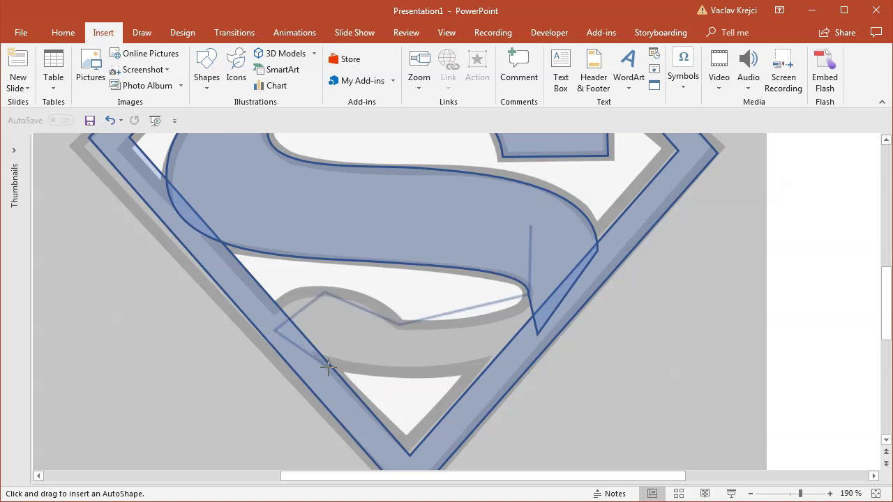
click(410, 371)
click(527, 347)
click(578, 286)
click(531, 226)
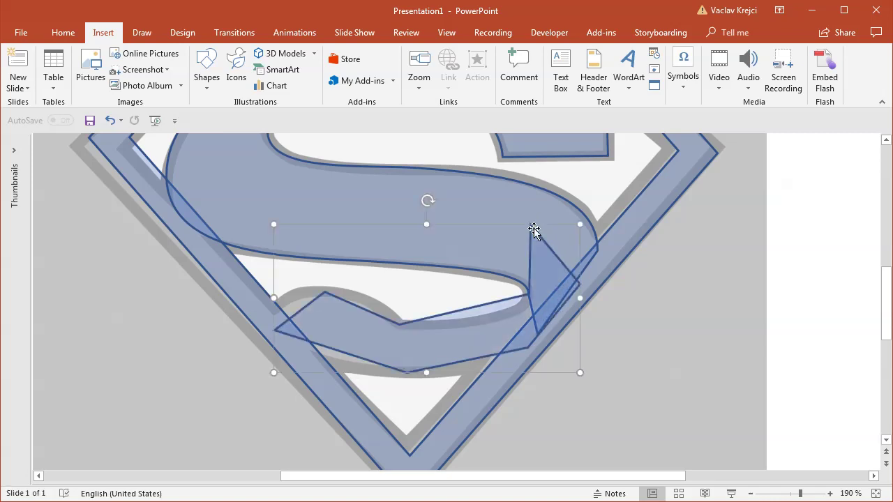
In Edit Points mode, make the right-tip vertex a smooth point, undoing an accidental shape shift.
right_click(457, 329)
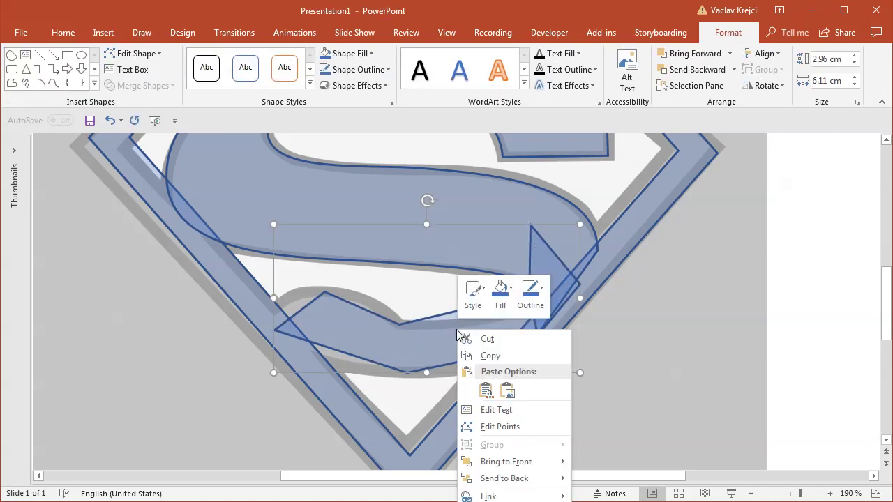
click(506, 427)
right_click(399, 324)
drag(442, 315, 522, 319)
right_click(530, 295)
click(583, 371)
right_click(521, 318)
click(112, 121)
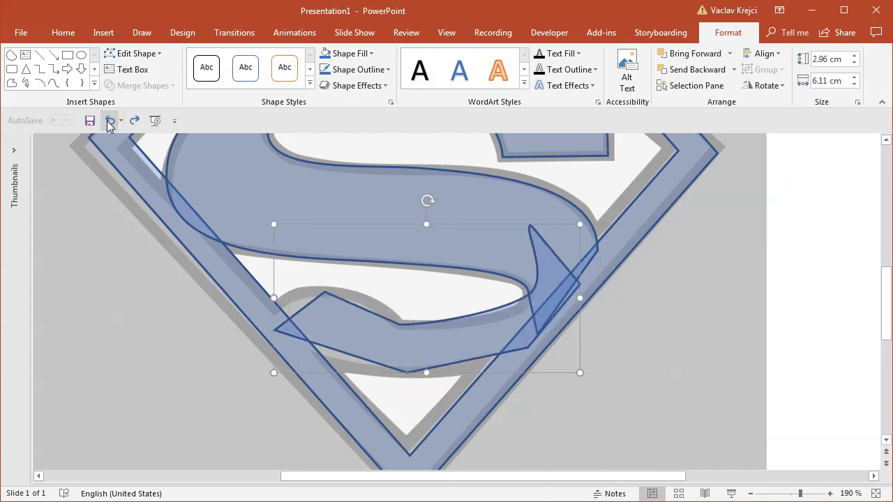
Reshape the curve near the right tip and bulge the smoothed upper-edge vertex to fit.
right_click(475, 335)
click(528, 438)
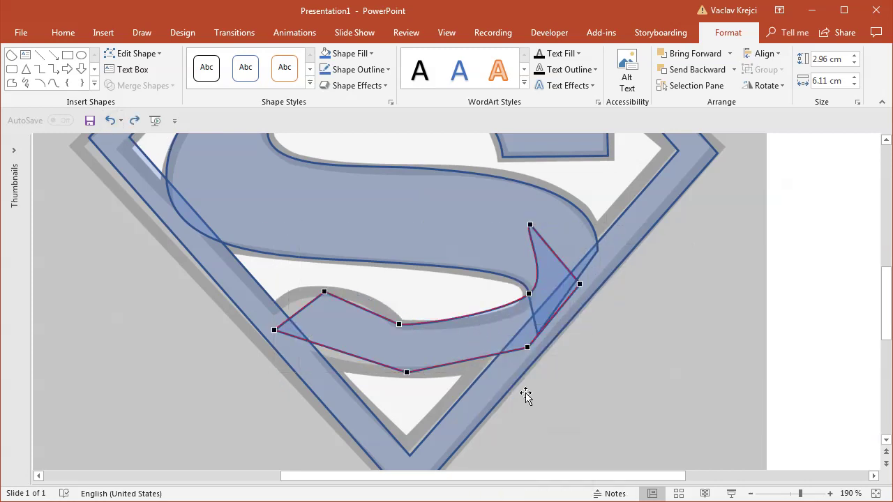
click(529, 294)
drag(510, 311, 533, 320)
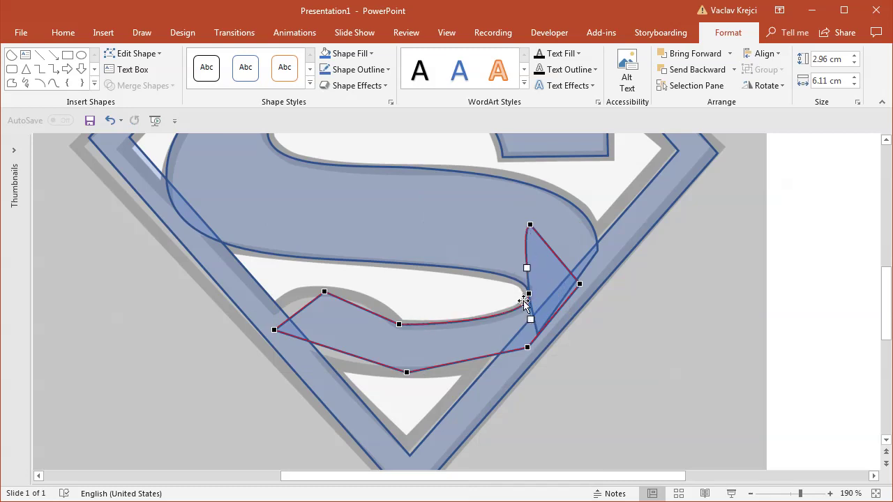
click(325, 291)
right_click(324, 291)
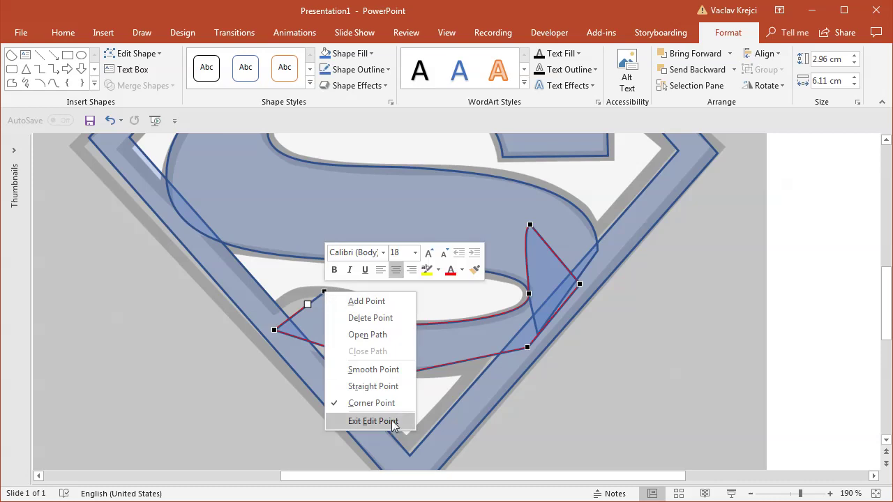
click(380, 370)
drag(348, 303, 359, 293)
Smooth the bottom and left vertices, flattening the bottom curve and bending around the S's lower-left edge.
click(407, 372)
right_click(405, 374)
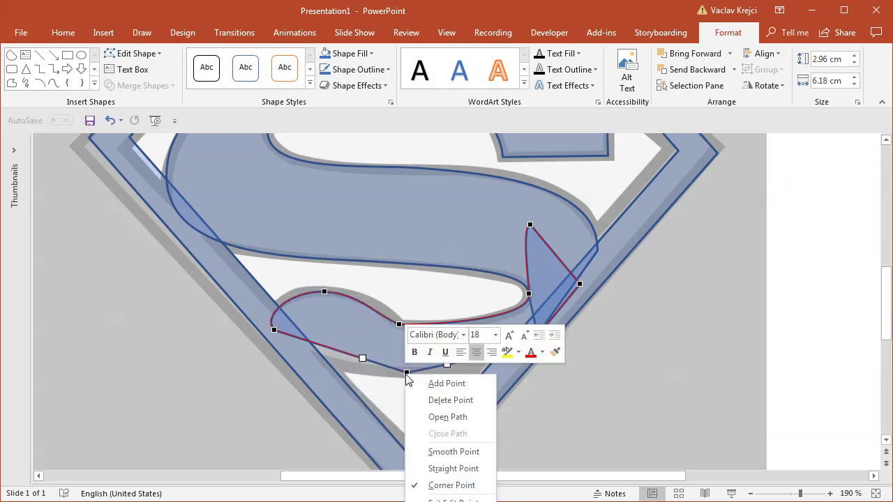
click(450, 451)
drag(451, 389, 461, 373)
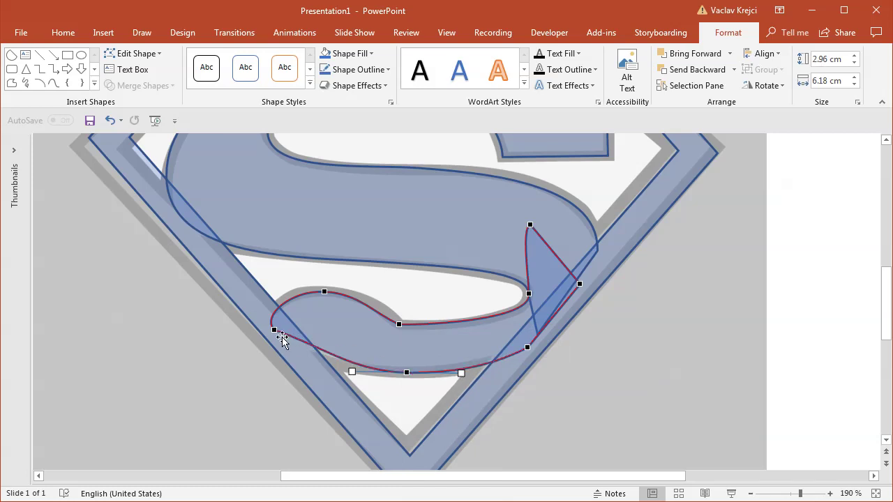
right_click(276, 330)
click(329, 406)
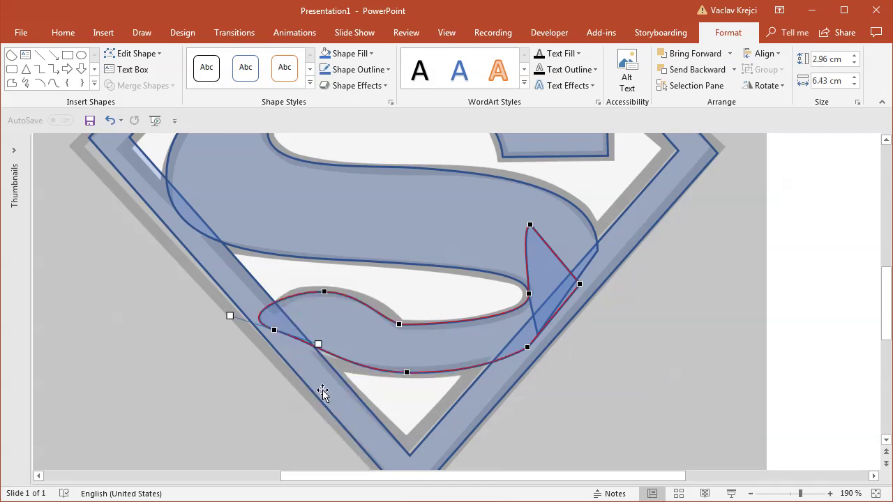
drag(317, 352, 279, 359)
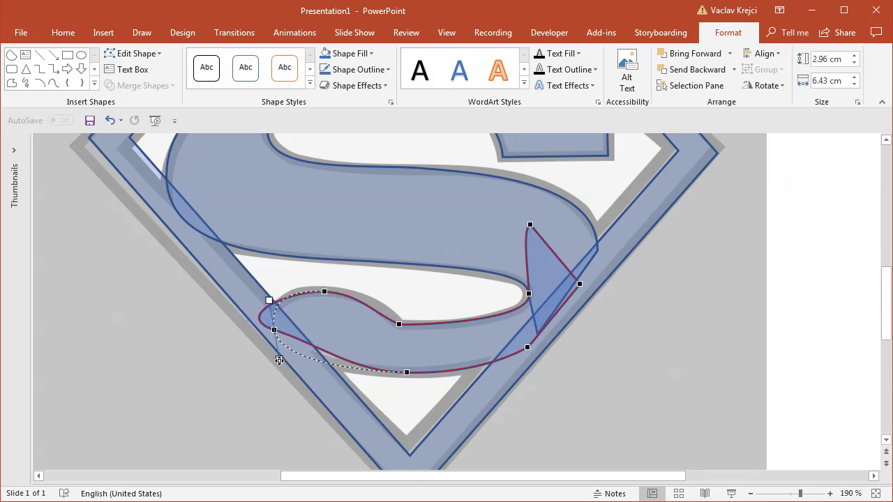
Refine the curve at the top vertex and inner bend, then finish point editing.
click(325, 293)
drag(360, 291, 367, 293)
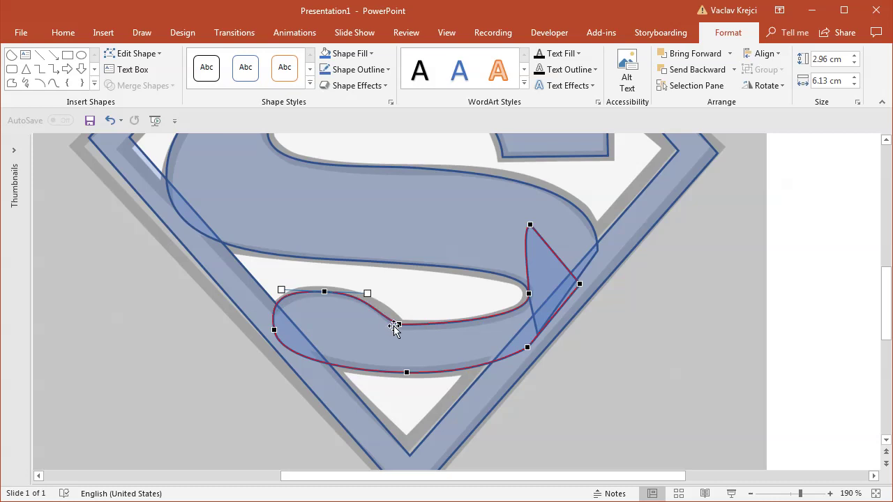
click(397, 324)
drag(371, 314, 361, 293)
click(321, 291)
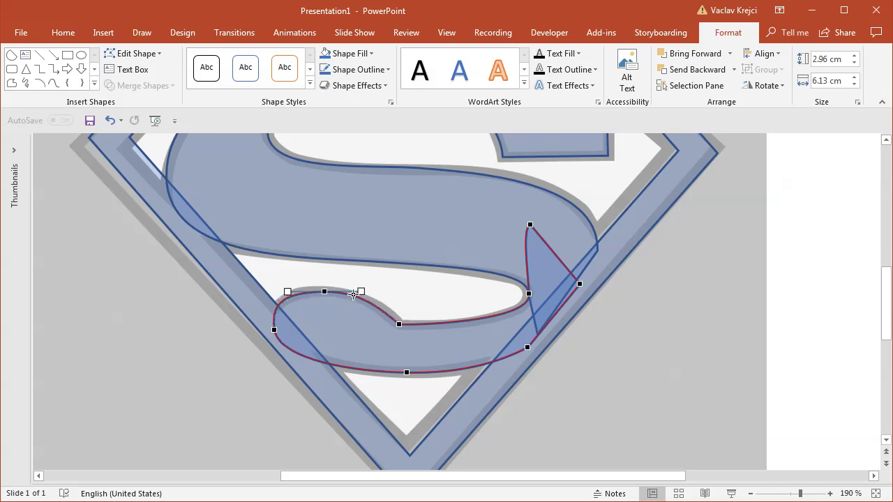
click(590, 335)
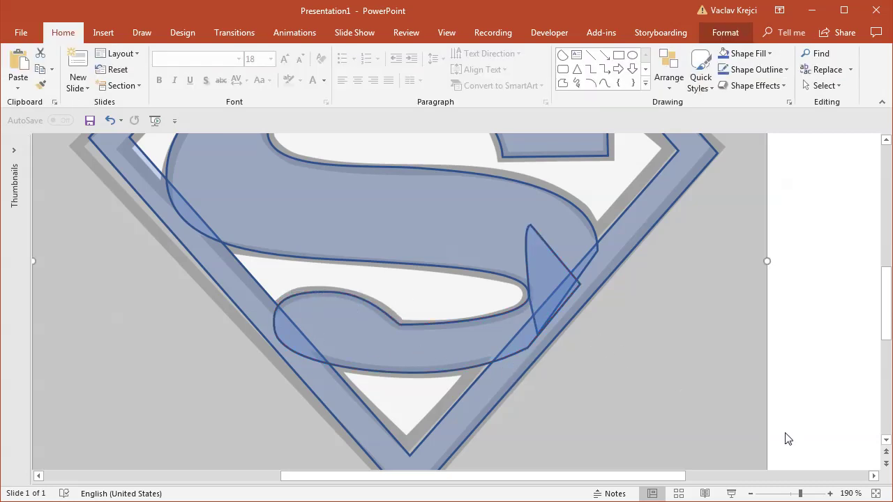
Zoom out to 93%, then in to 268%, and scroll up to the S's top-bar notch.
click(790, 496)
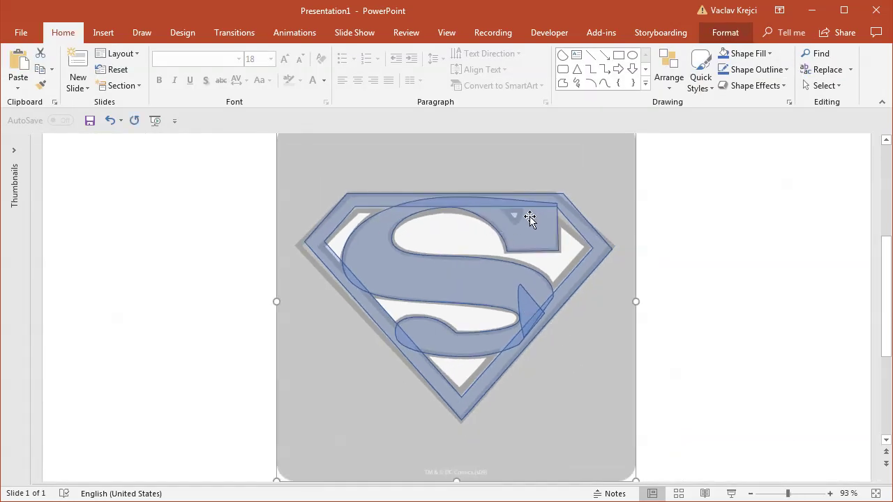
click(807, 494)
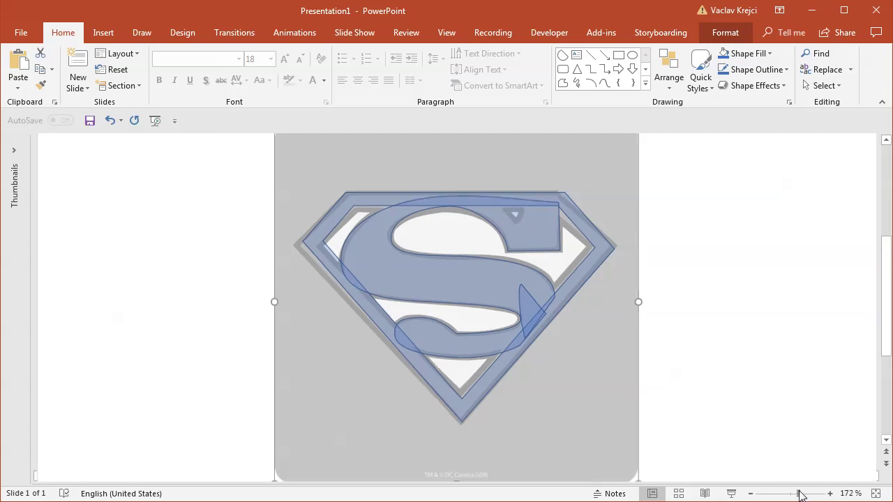
click(808, 493)
drag(595, 477, 633, 477)
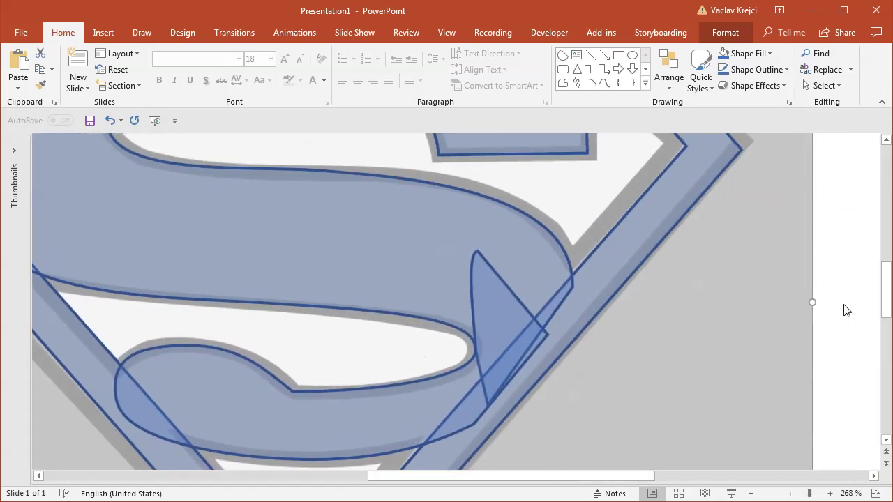
drag(884, 299, 888, 243)
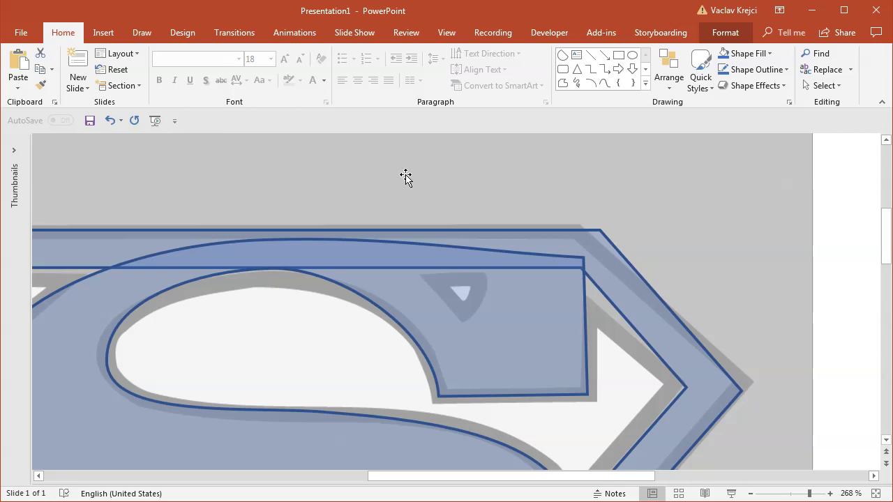
Draw a small freeform triangle over the notch in the S's top bar.
click(104, 32)
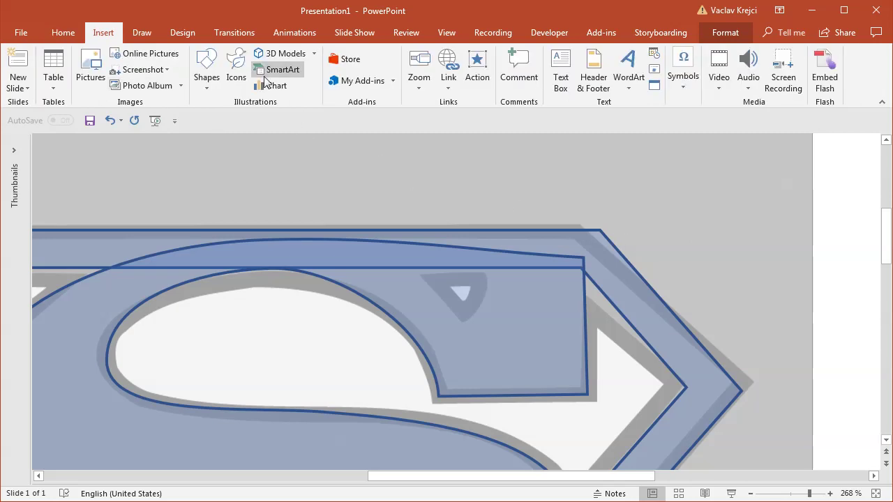
click(206, 78)
click(358, 171)
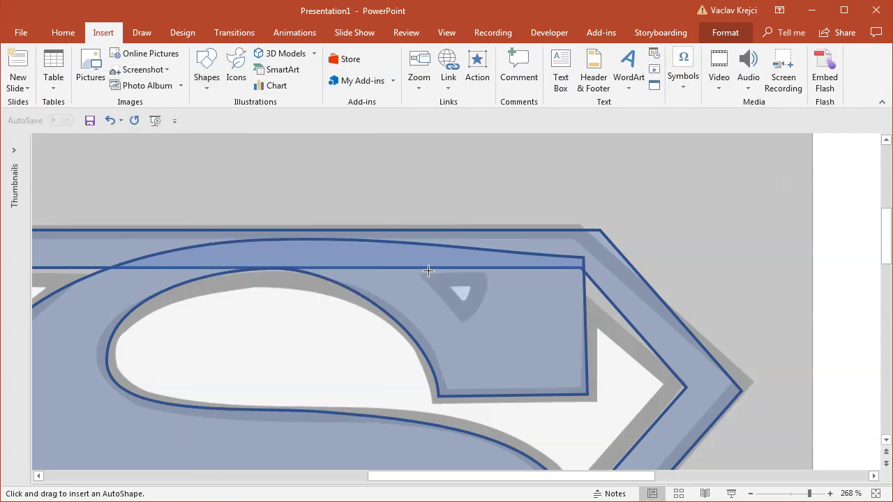
click(470, 321)
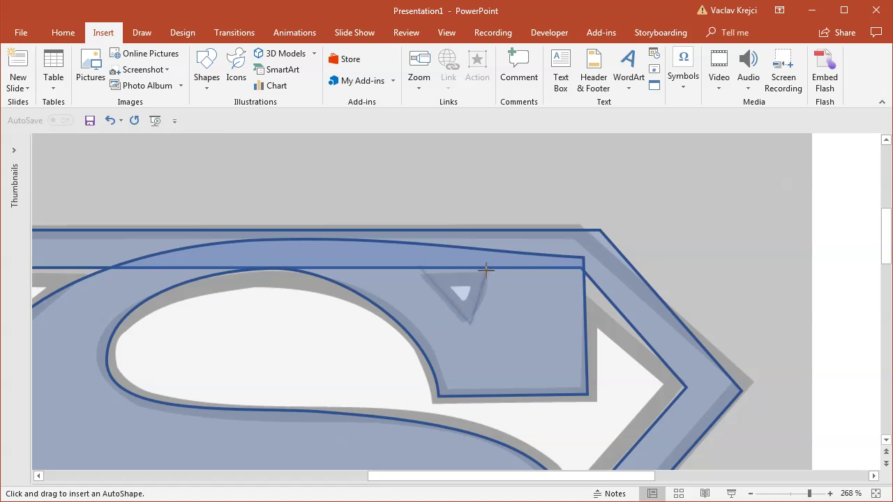
click(423, 269)
Edit the triangle's points, curving its left and right edges to fit the notch.
right_click(464, 296)
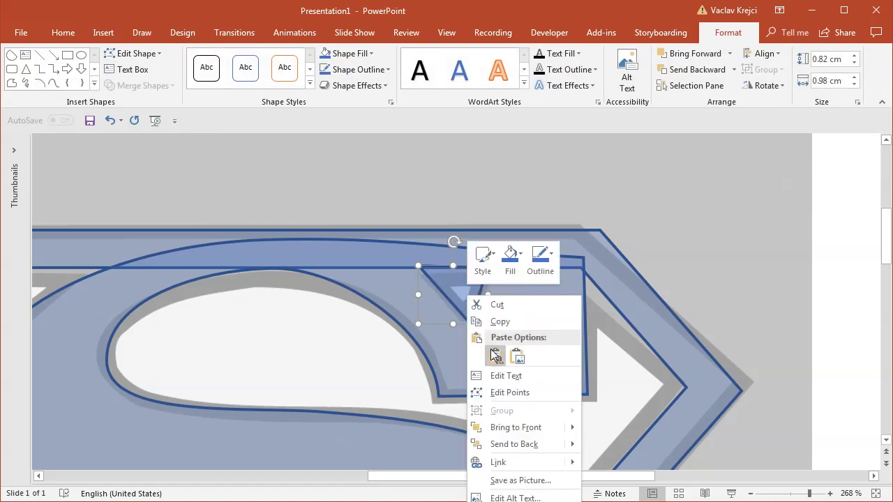
click(513, 393)
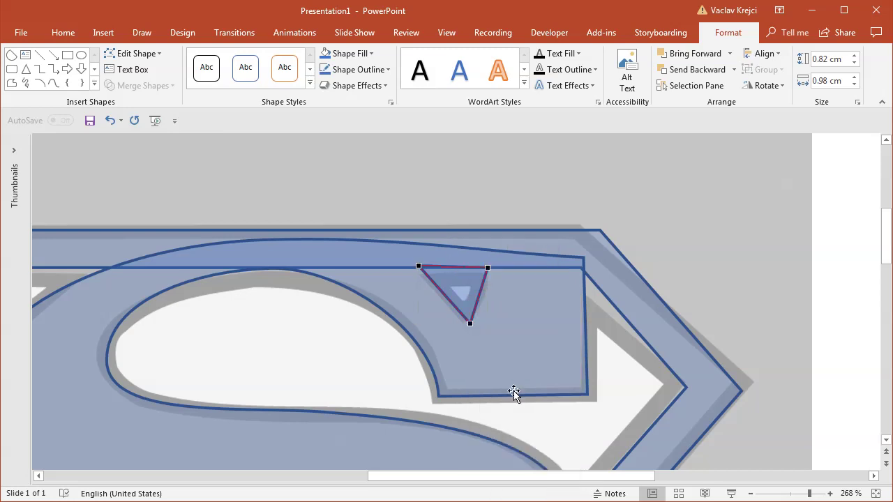
click(472, 325)
drag(455, 306, 445, 280)
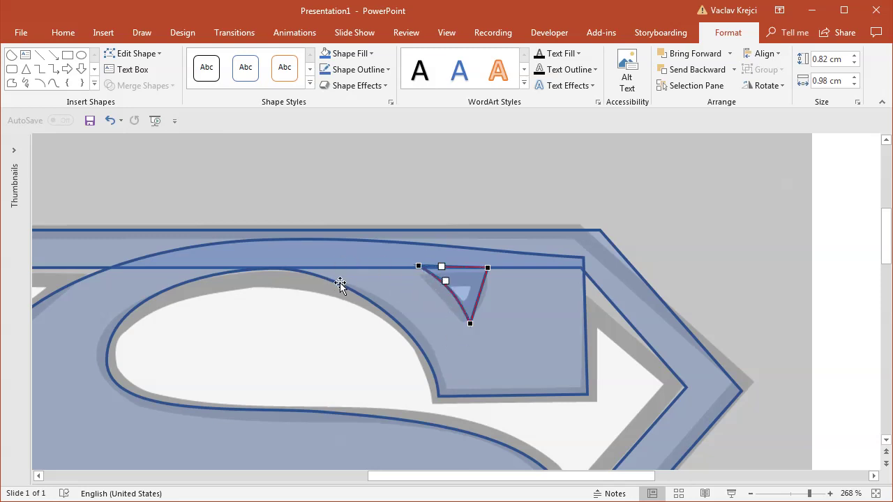
click(487, 267)
drag(485, 288, 481, 305)
click(470, 321)
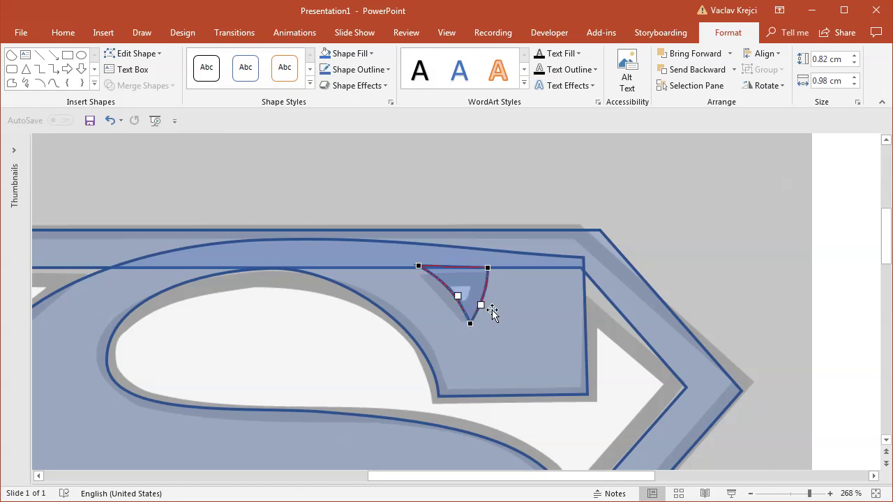
click(648, 375)
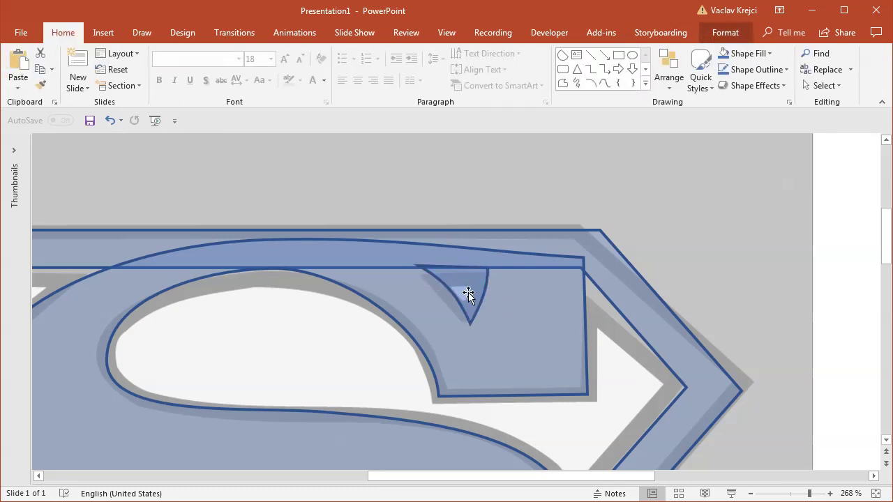
Zoom back out to view the whole logo and select the S shape.
click(793, 496)
drag(494, 479, 563, 464)
click(516, 242)
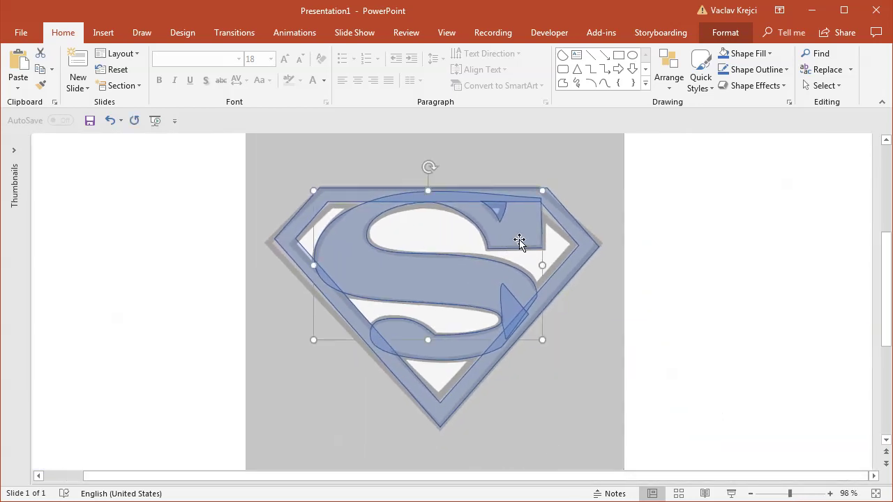
Union the S, shield outline and lower S piece into one shape.
shift+click(545, 254)
shift+click(449, 342)
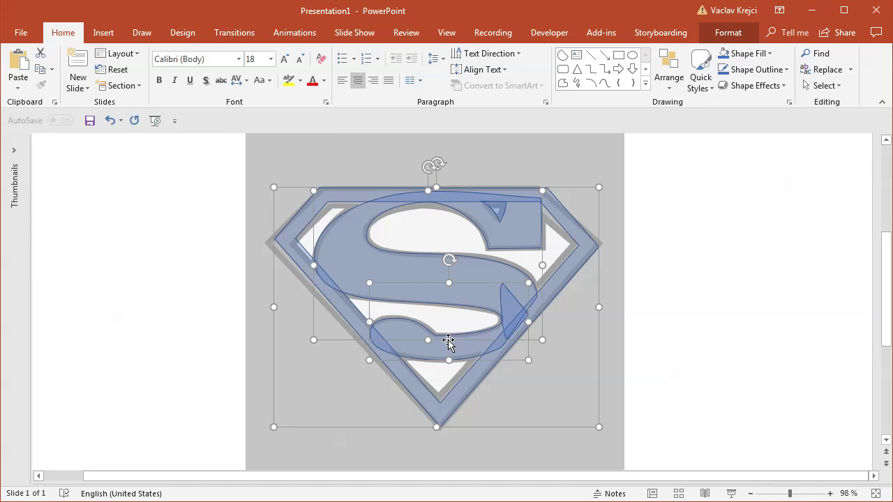
click(707, 35)
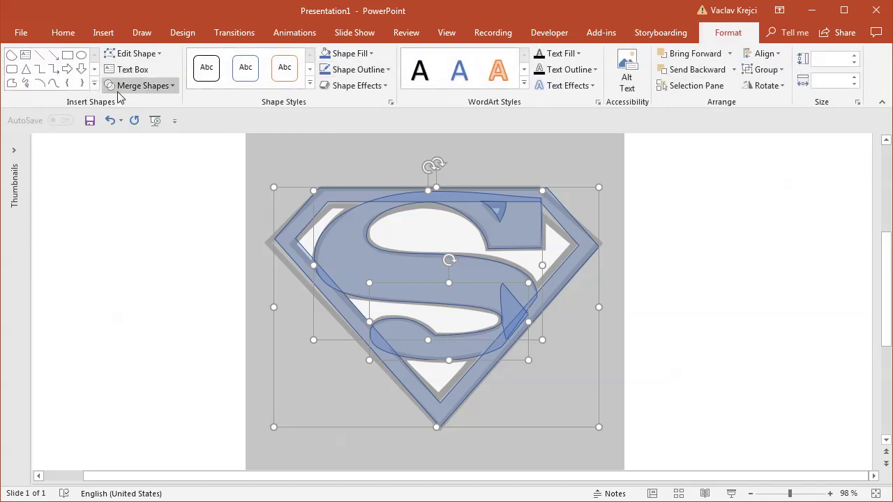
click(118, 85)
click(129, 105)
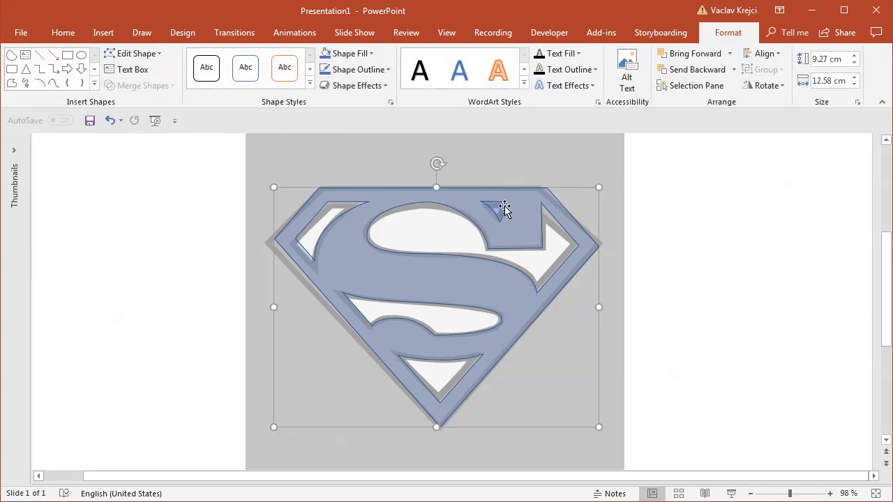
Subtract the notch triangle from the merged shape.
shift+click(494, 211)
click(139, 85)
click(140, 170)
Move the merged shield to the slide's right and the original picture to the left.
click(777, 494)
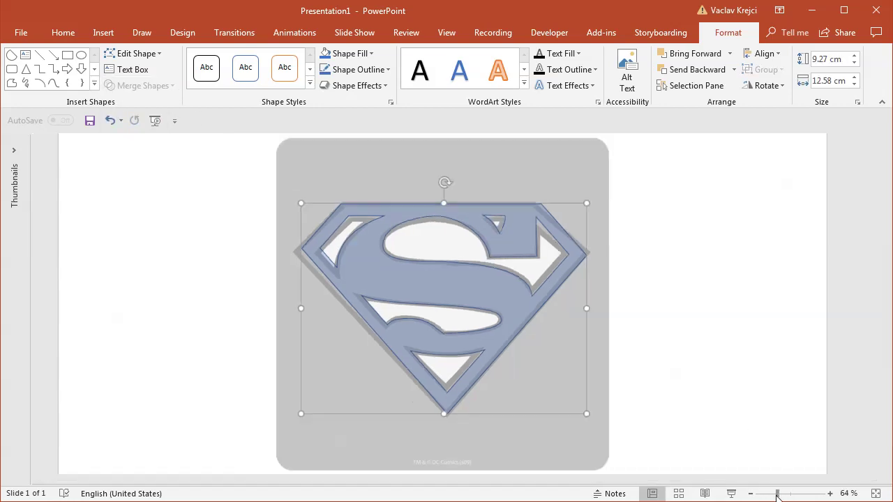
drag(492, 331, 609, 332)
drag(430, 275, 281, 273)
click(726, 32)
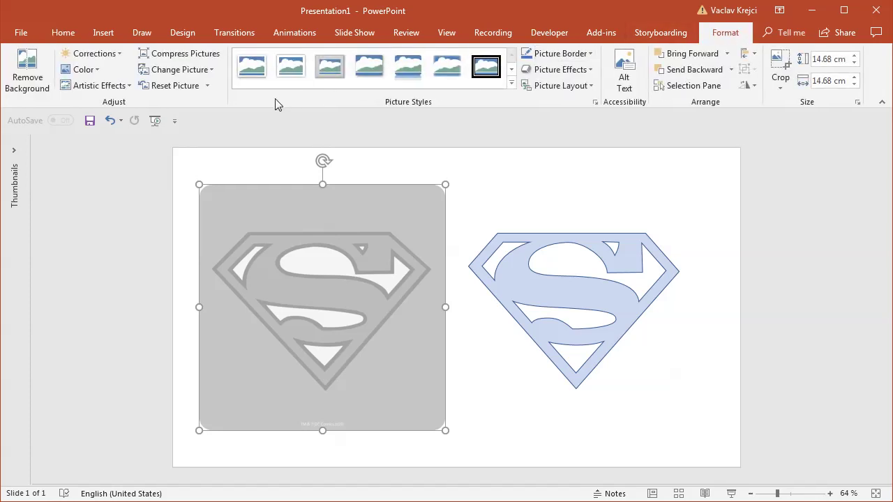
Restore the original picture's colours and fill the merged shield with its sampled red.
click(162, 86)
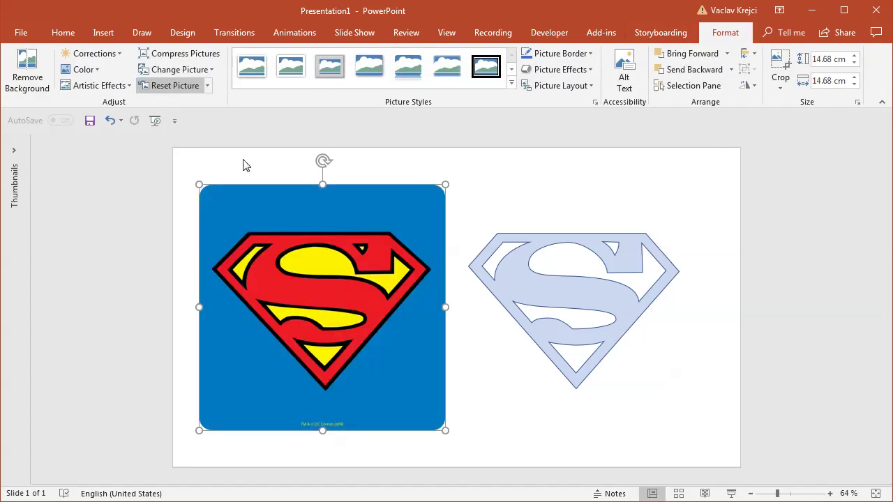
click(519, 264)
click(710, 35)
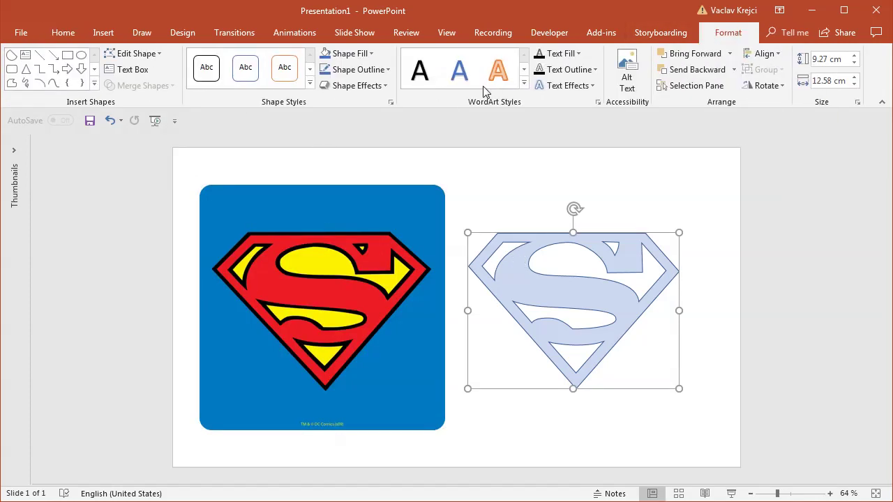
click(363, 56)
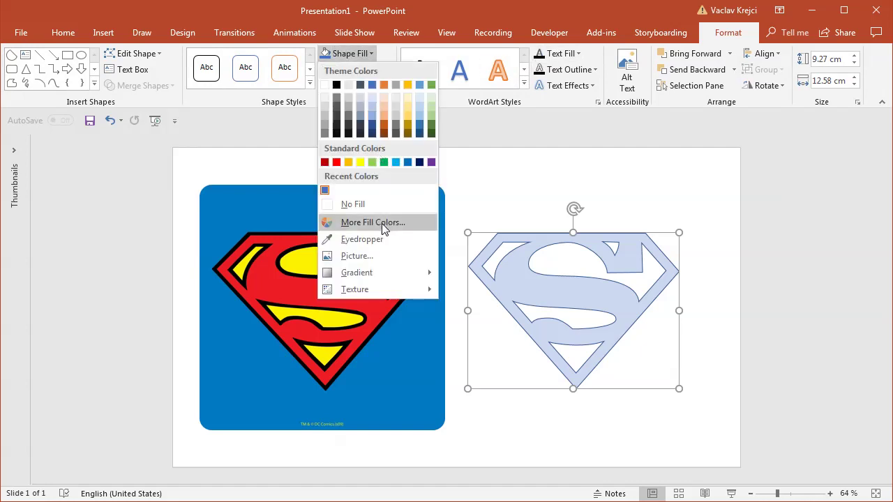
click(380, 239)
click(270, 283)
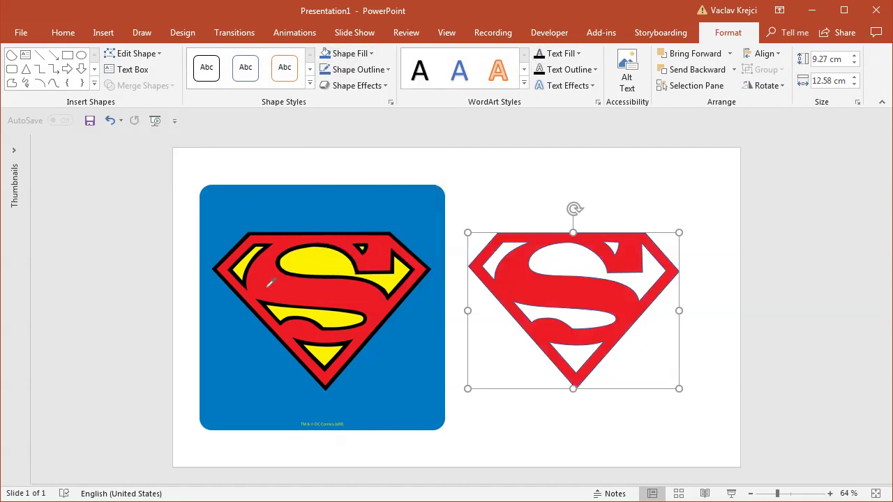
Give the shield a 6 pt black outline sampled from the original.
click(363, 70)
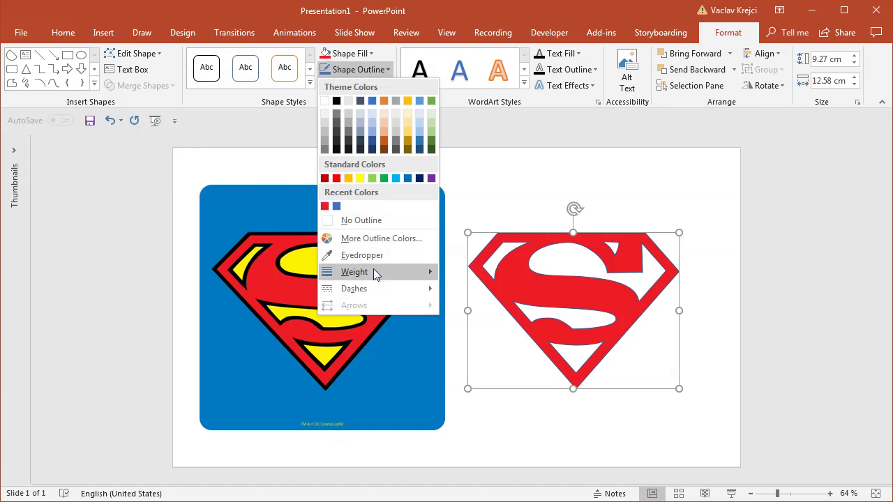
key(Escape)
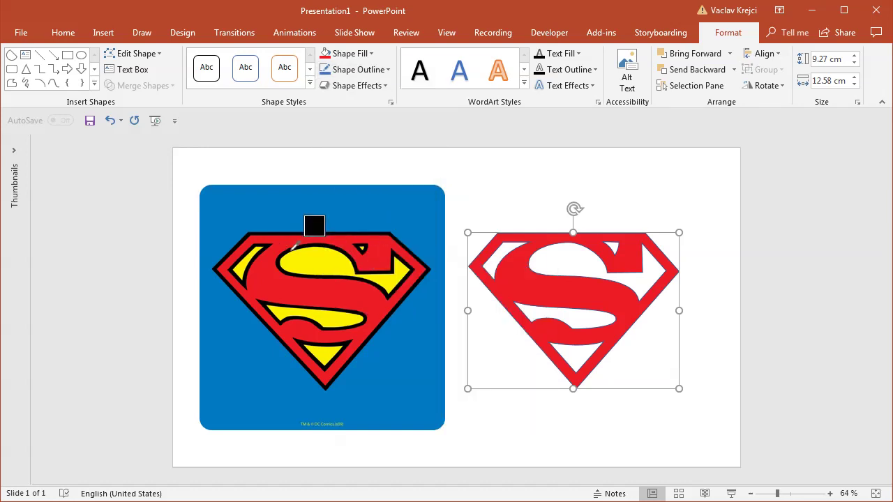
click(293, 245)
click(374, 69)
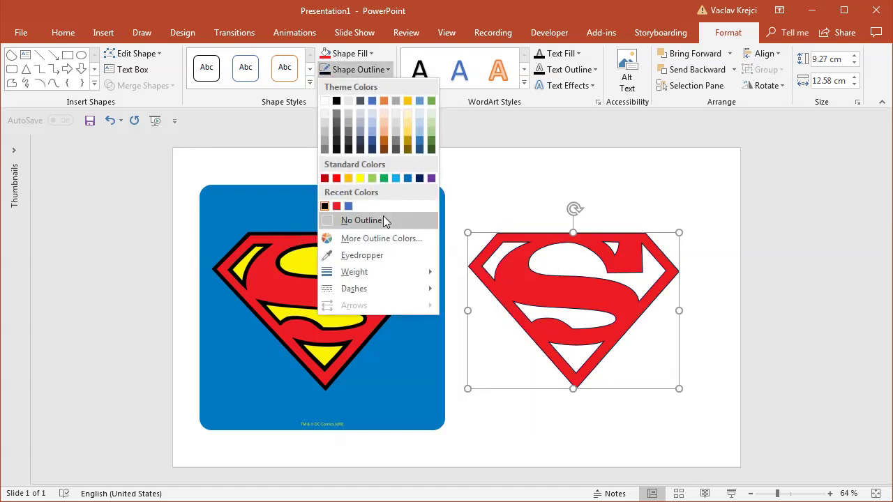
mouse_move(392, 272)
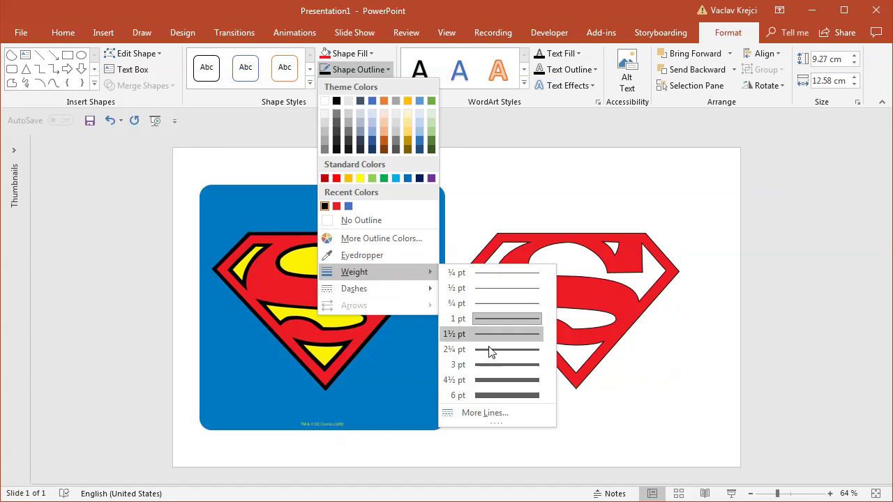
click(496, 395)
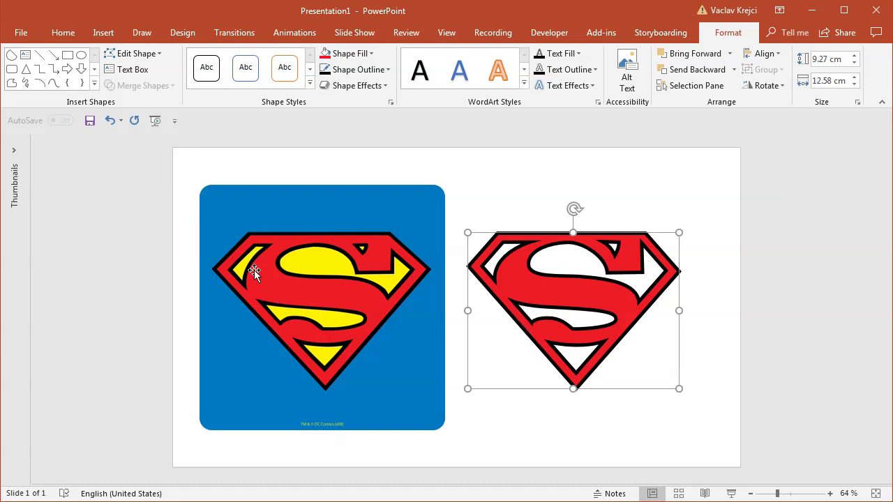
click(105, 33)
click(210, 86)
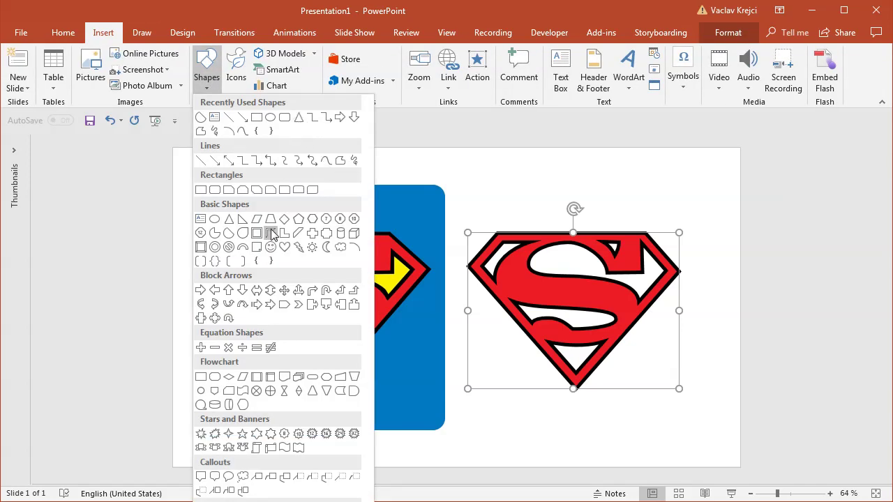
Draw an inverted isosceles triangle 8.87 cm tall, 15.01 cm wide, and duplicate it upright into a star.
click(228, 218)
drag(447, 175, 655, 356)
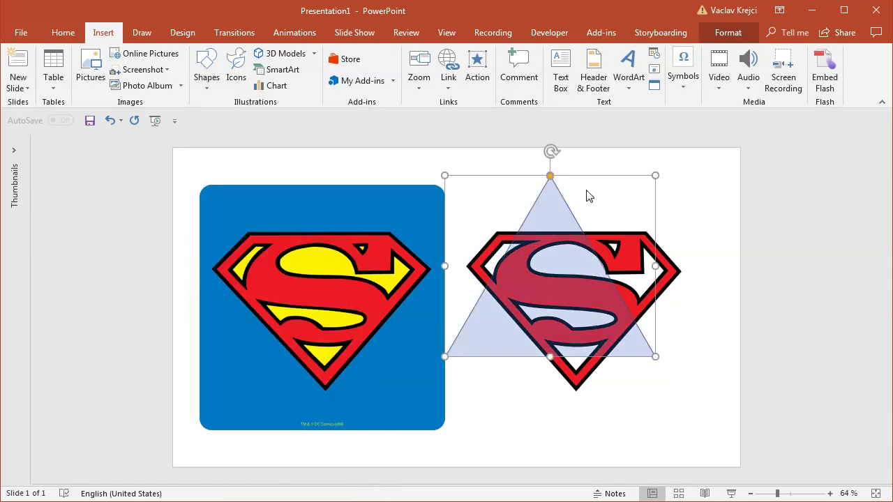
drag(550, 149, 552, 332)
drag(561, 271, 589, 300)
drag(577, 201, 578, 235)
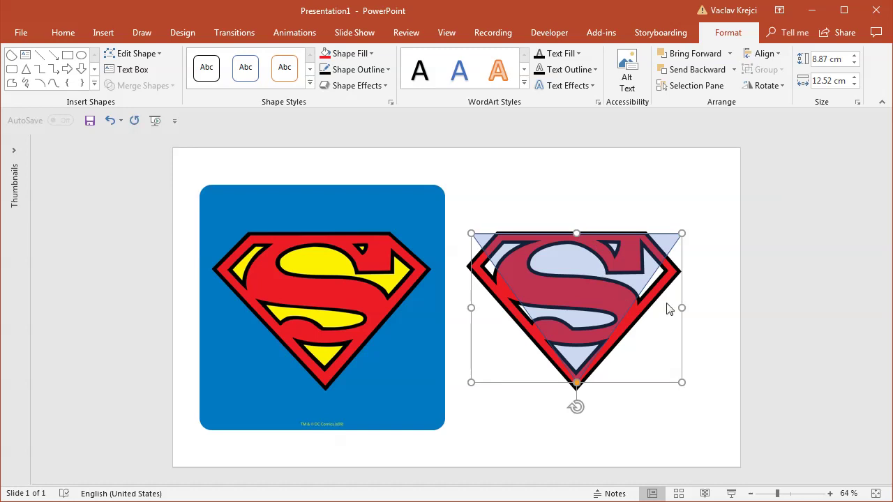
drag(682, 307, 701, 305)
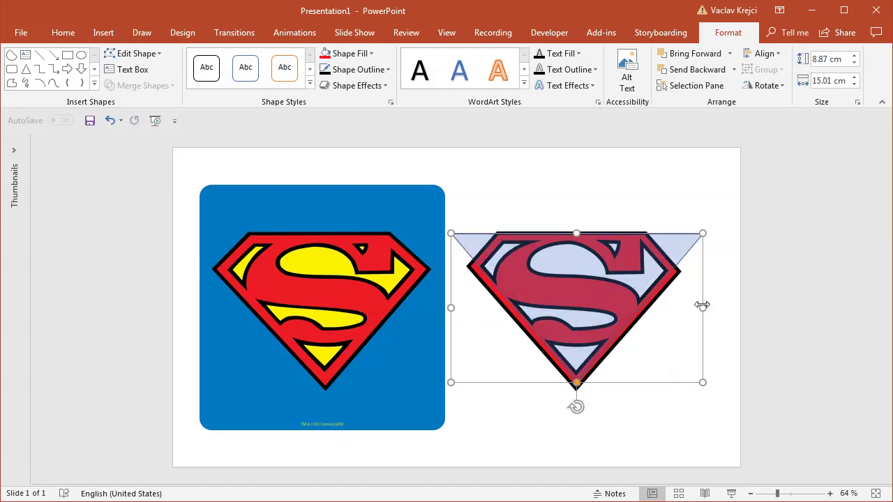
drag(597, 287, 526, 327)
drag(505, 445, 551, 268)
Add a rectangle over the star's lower half and union it with the star.
click(67, 54)
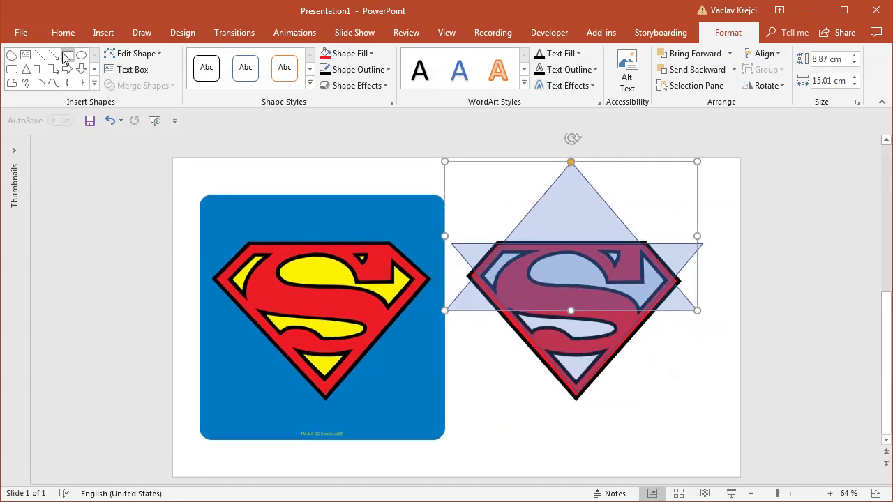
drag(468, 292, 672, 413)
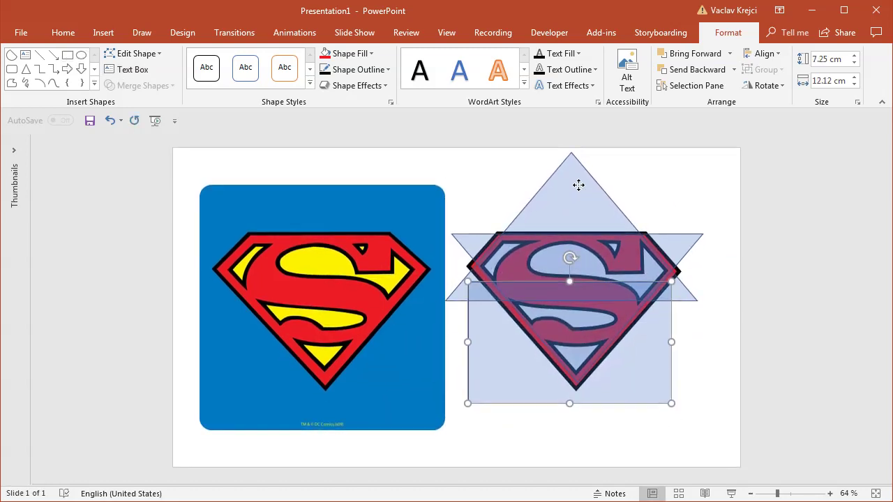
shift+click(579, 183)
click(143, 85)
click(134, 160)
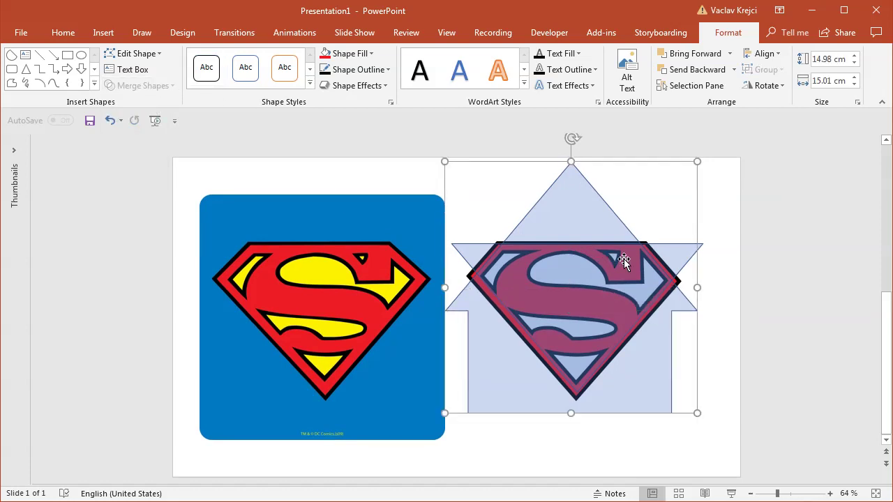
Subtract the S-shield from the combined shape, leaving an 8.87 × 11.61 cm gap-filling piece.
shift+click(574, 408)
click(143, 85)
click(138, 168)
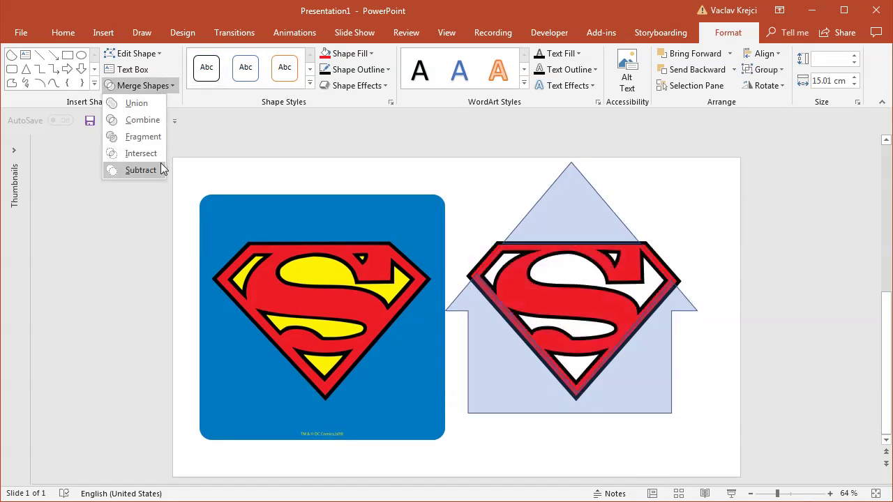
click(361, 54)
Fill the new piece with yellow sampled from the original, leaving its outline unchanged.
click(379, 239)
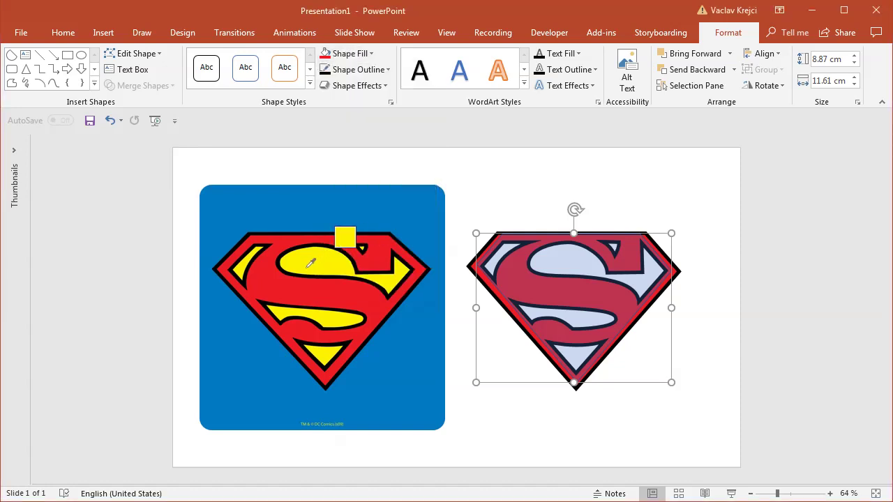
click(311, 263)
click(351, 72)
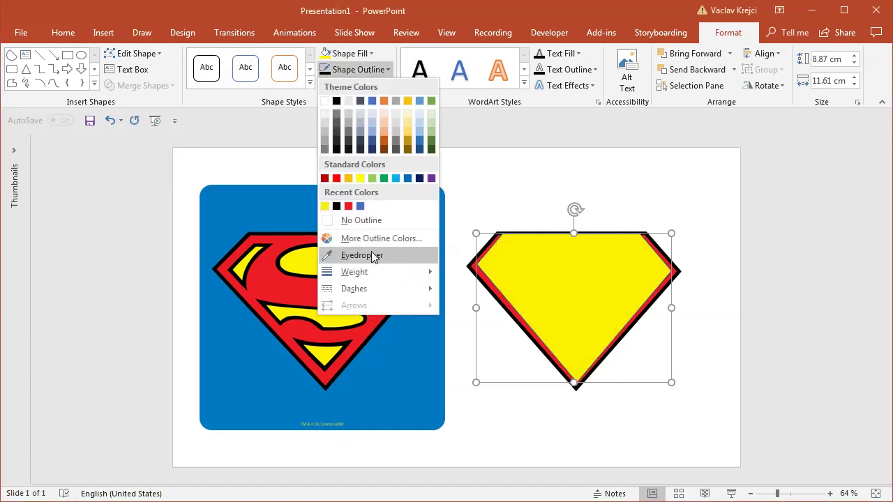
click(352, 238)
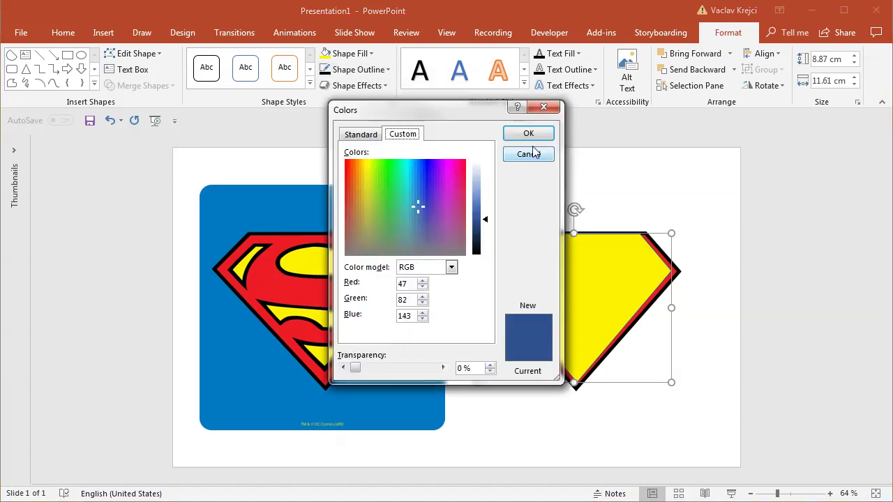
click(533, 153)
click(358, 69)
click(574, 265)
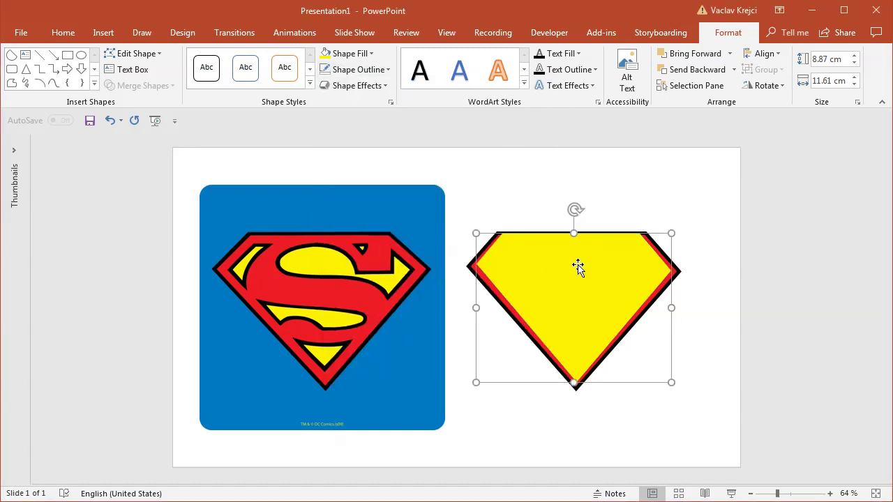
Send the yellow piece behind the red S and deselect the emblem.
right_click(572, 264)
click(624, 407)
click(550, 189)
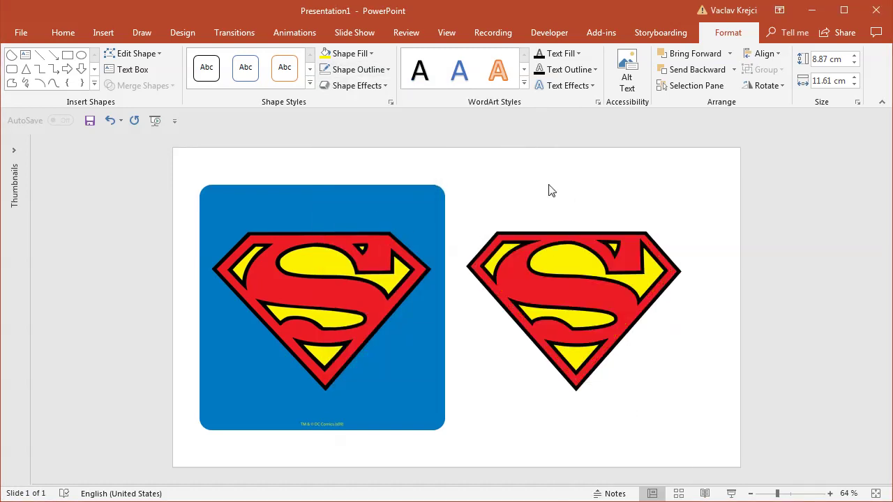
click(102, 32)
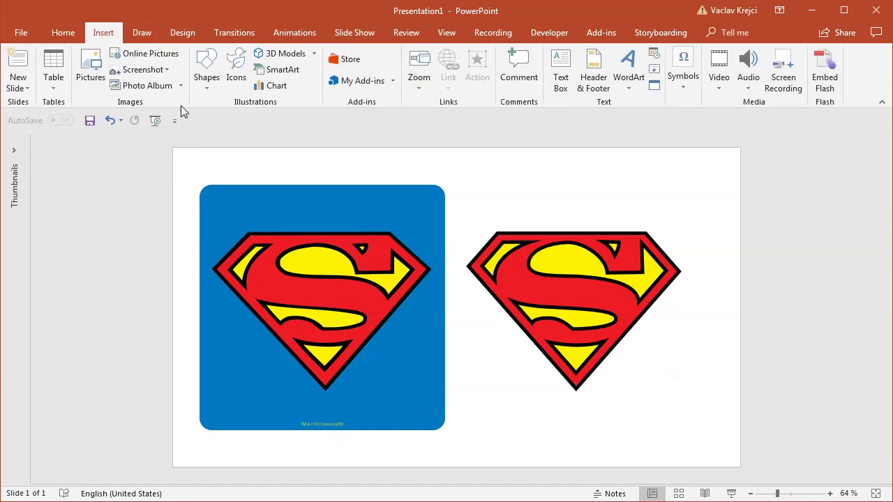
Draw a 14.68 cm rounded square, move it over the rebuilt emblem, and send it to back.
click(207, 82)
click(210, 186)
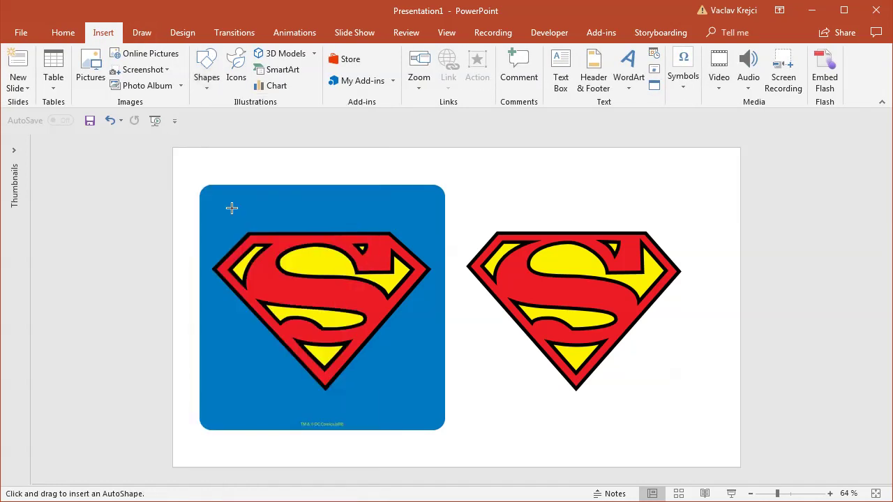
drag(201, 187, 444, 429)
key(ctrl+z)
key(ctrl+y)
drag(271, 209, 530, 217)
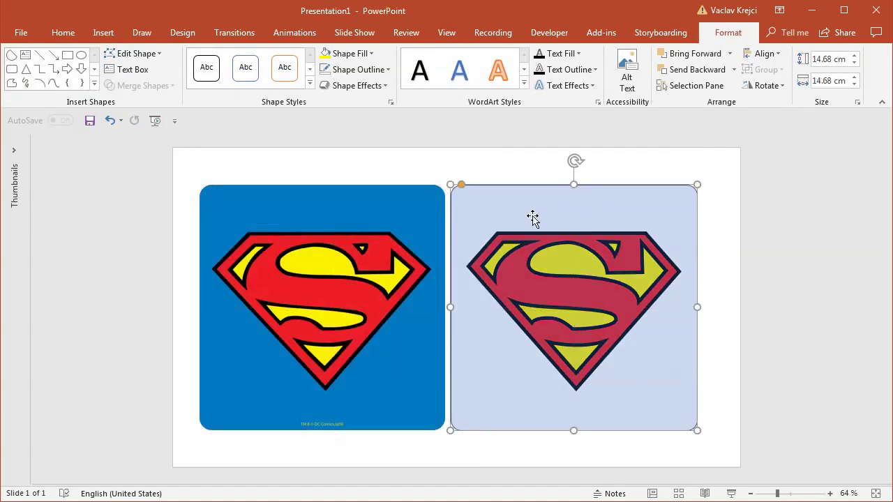
right_click(532, 217)
click(631, 364)
Fill the square with blue sampled from the original, then zoom in to compare both emblems.
click(371, 53)
click(361, 239)
click(371, 199)
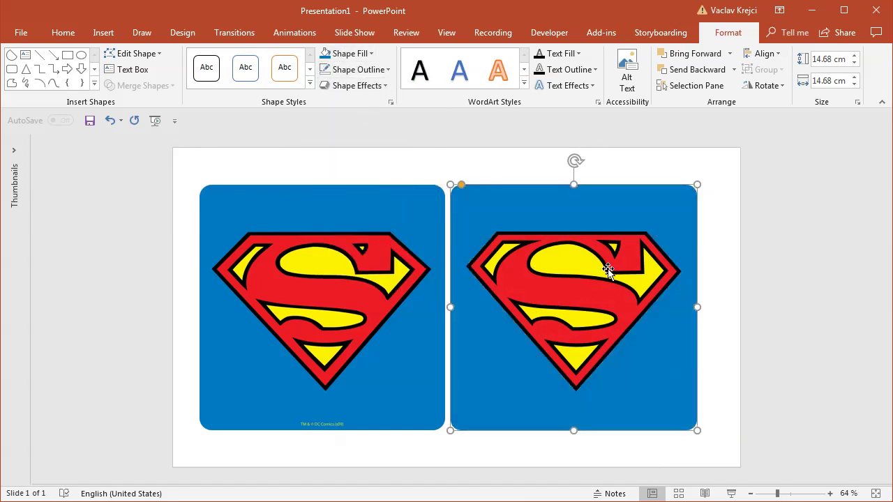
click(713, 288)
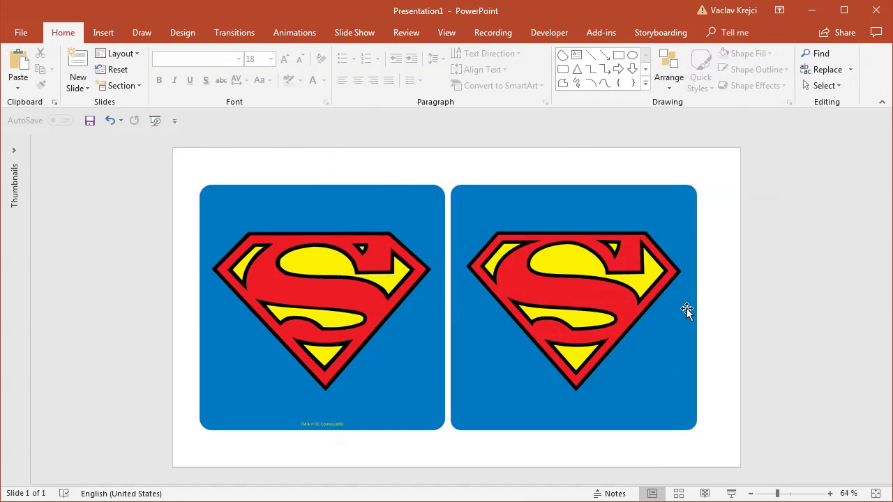
click(831, 494)
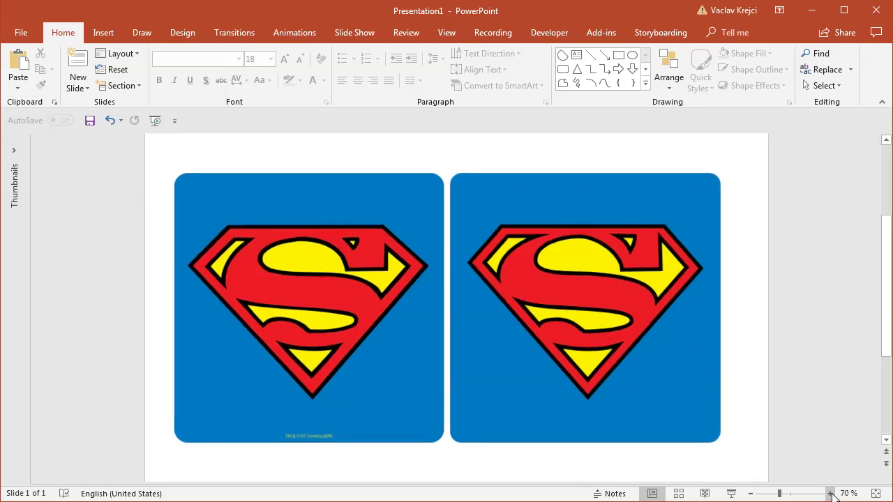